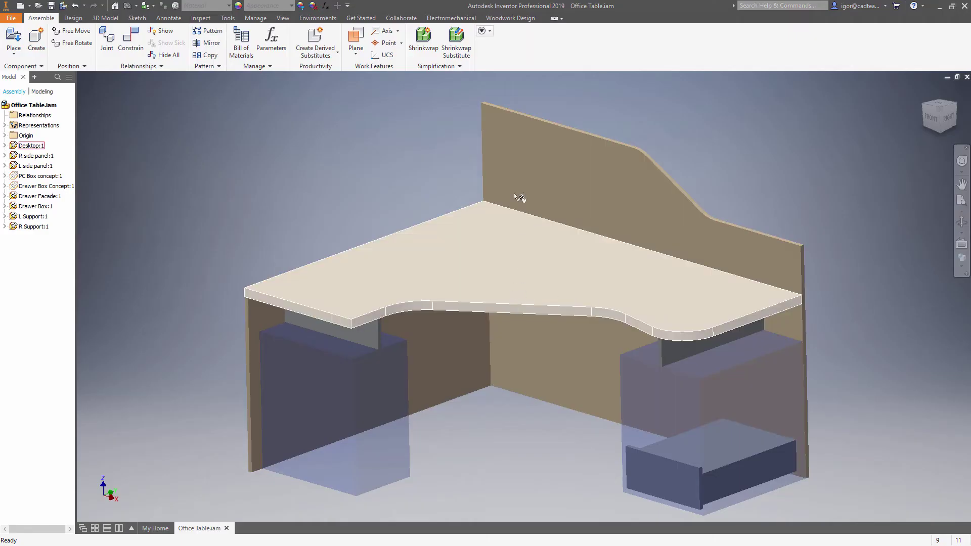
Assign the VN+2MDF+VN Veneer & 2MDF & Veneer multilayer board to the desktop
click(510, 19)
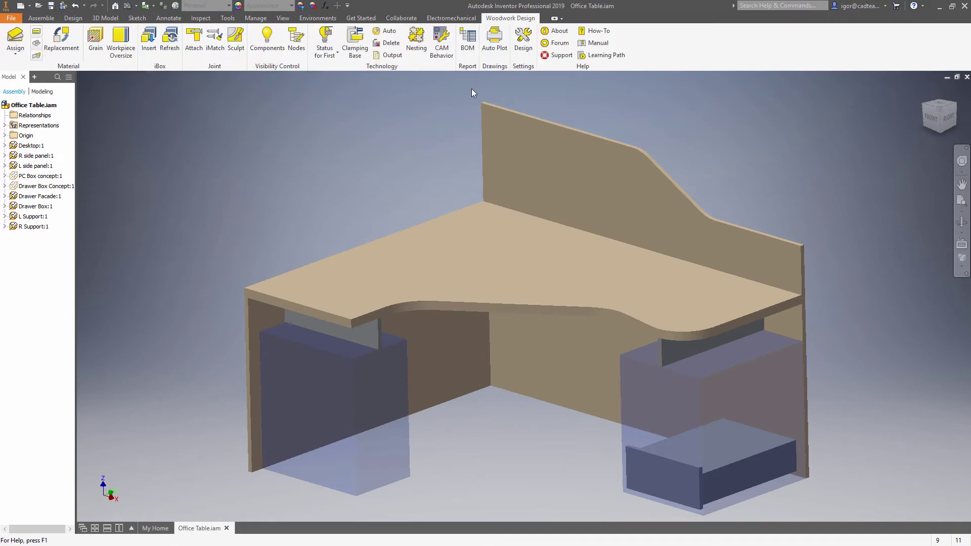
click(15, 40)
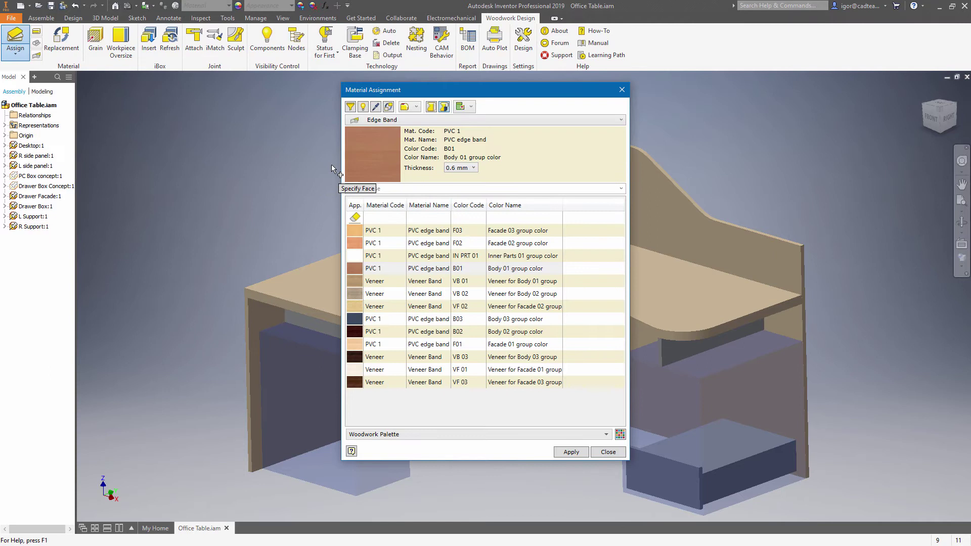
click(503, 121)
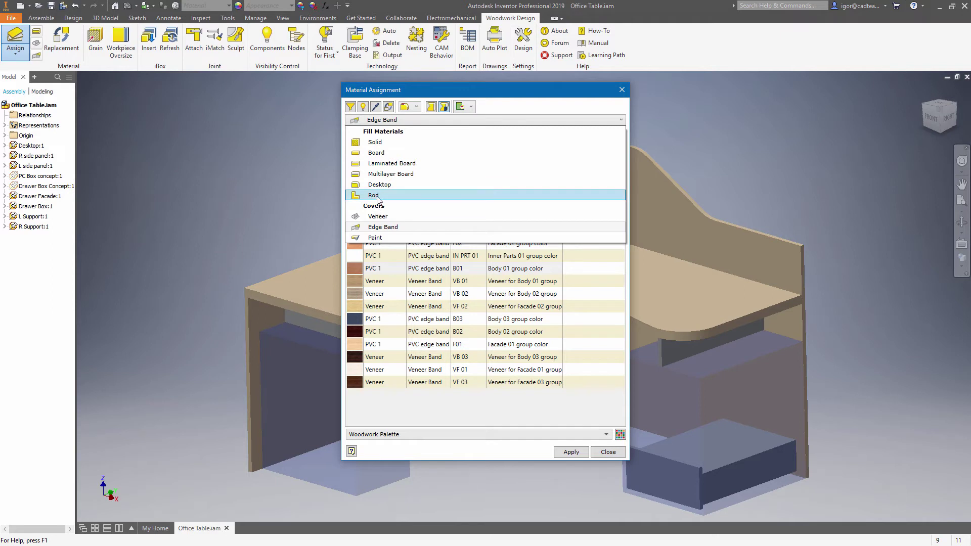
click(382, 174)
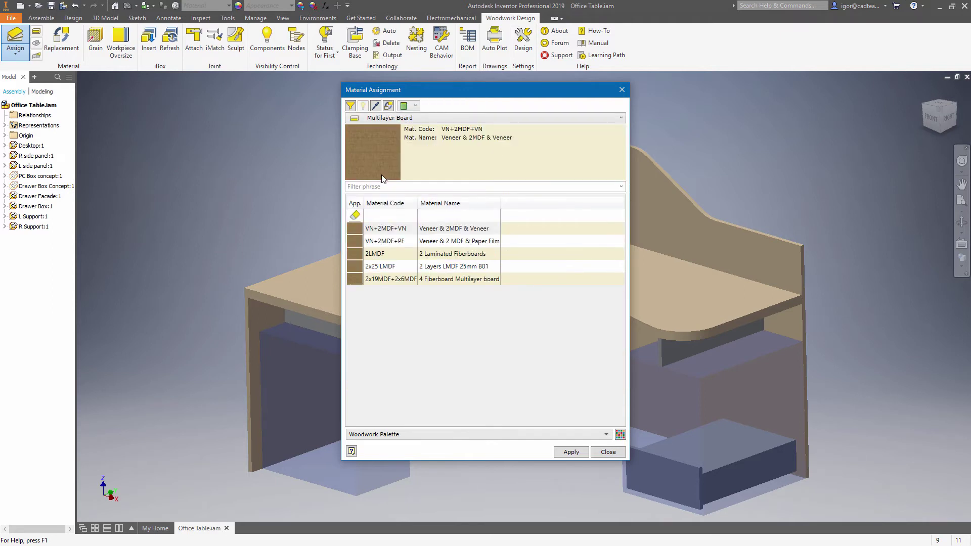
click(387, 230)
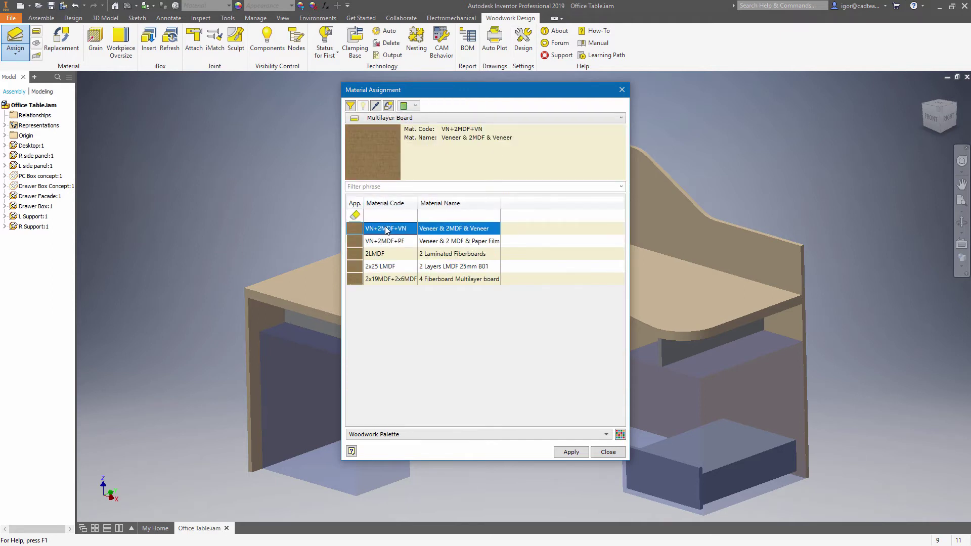
drag(515, 91, 211, 105)
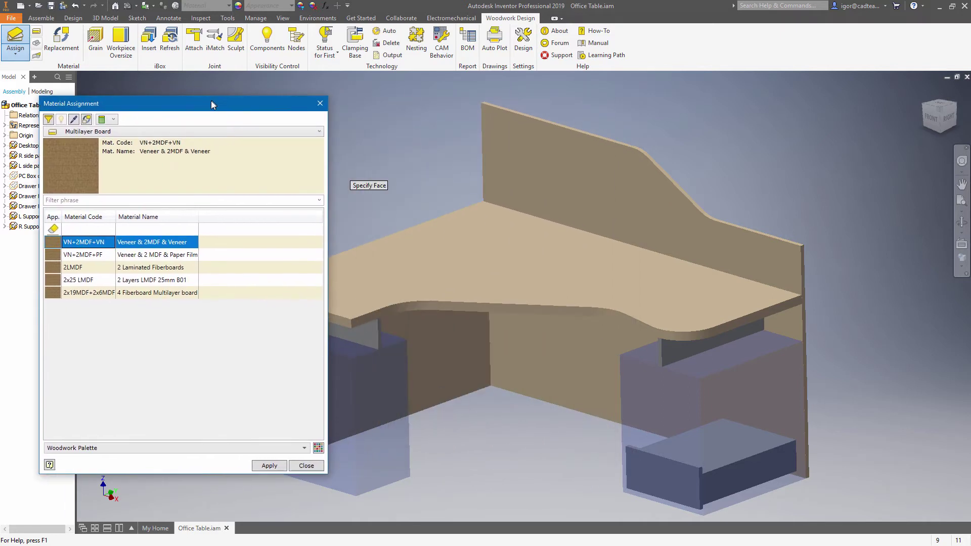
click(484, 273)
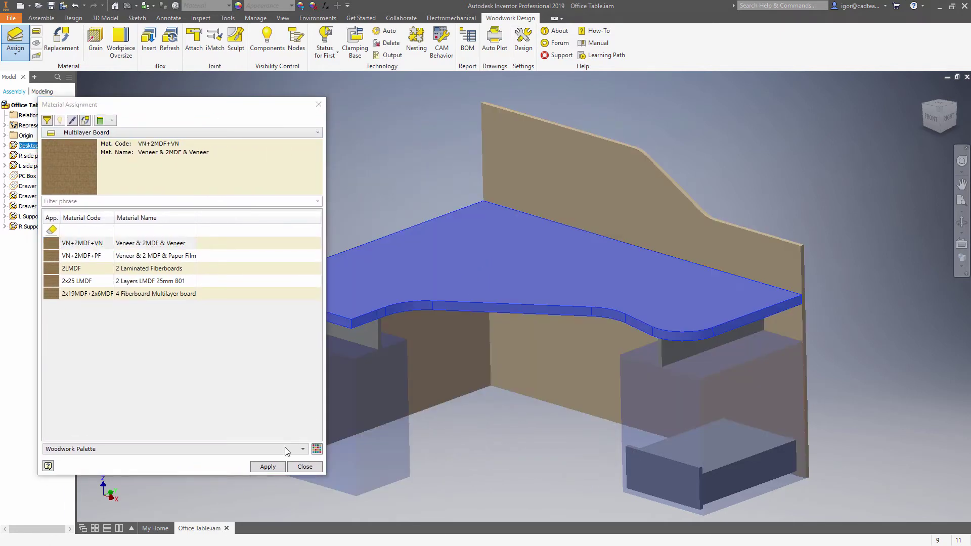
click(268, 466)
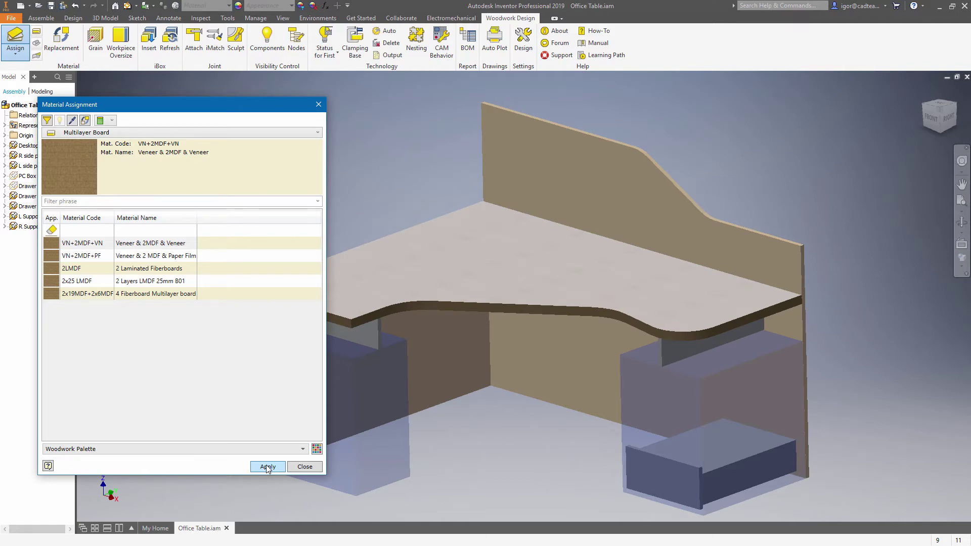
click(266, 132)
Apply LMDF laminated board in F01 Facade 01 group colour to Drawer Facade:1
click(257, 175)
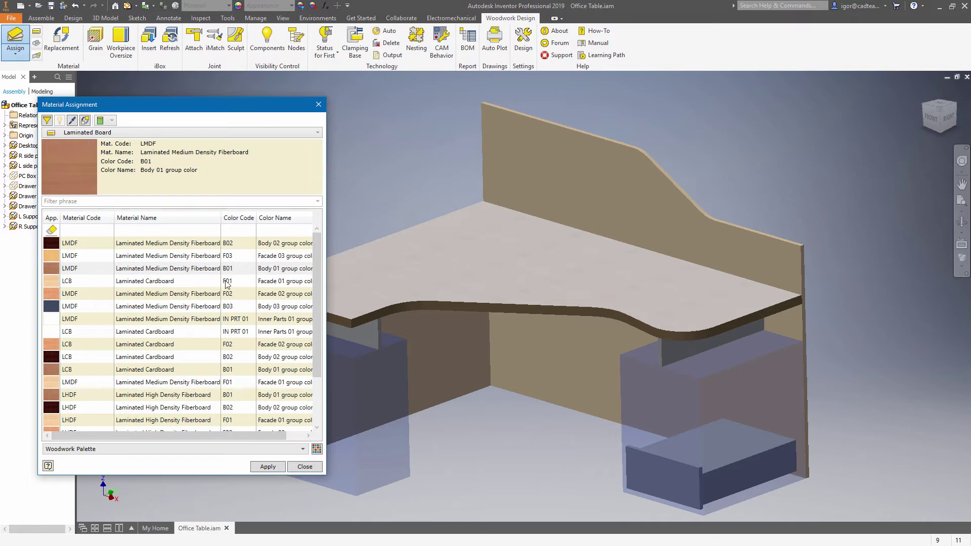
click(175, 200)
text(F01)
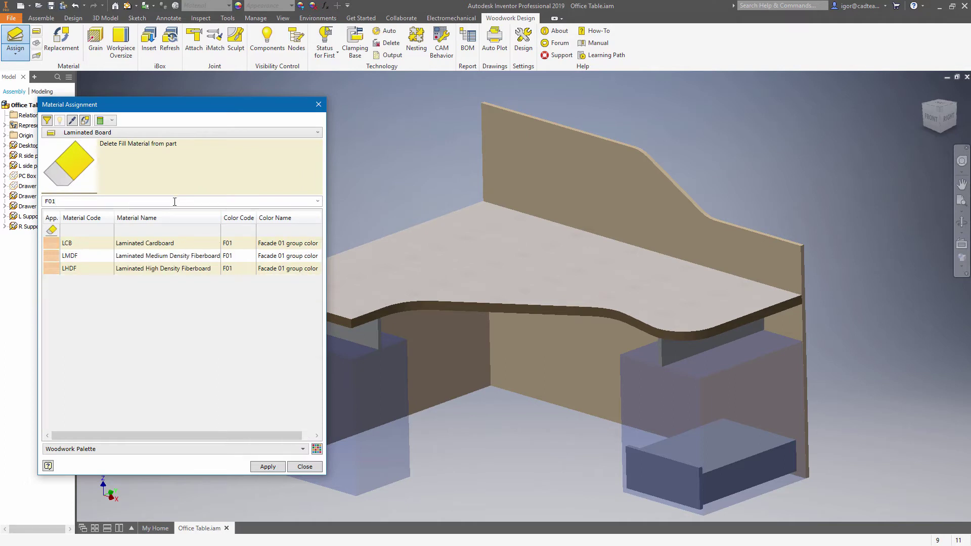
click(157, 257)
click(601, 399)
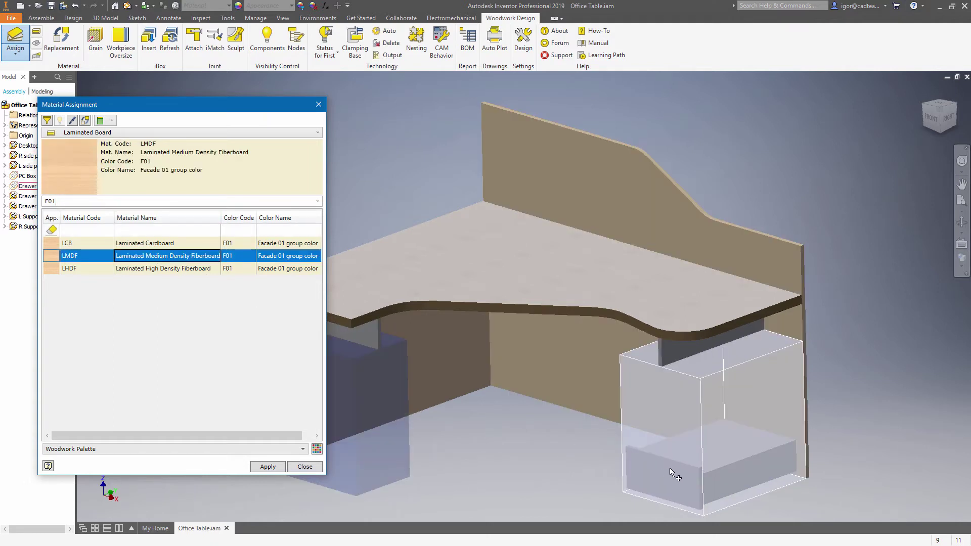
mouse_move(669, 468)
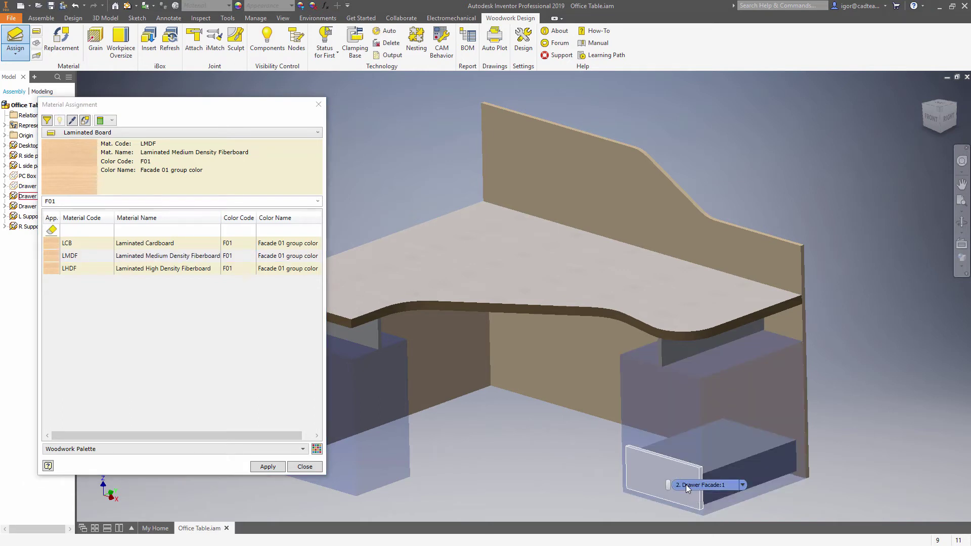
click(686, 485)
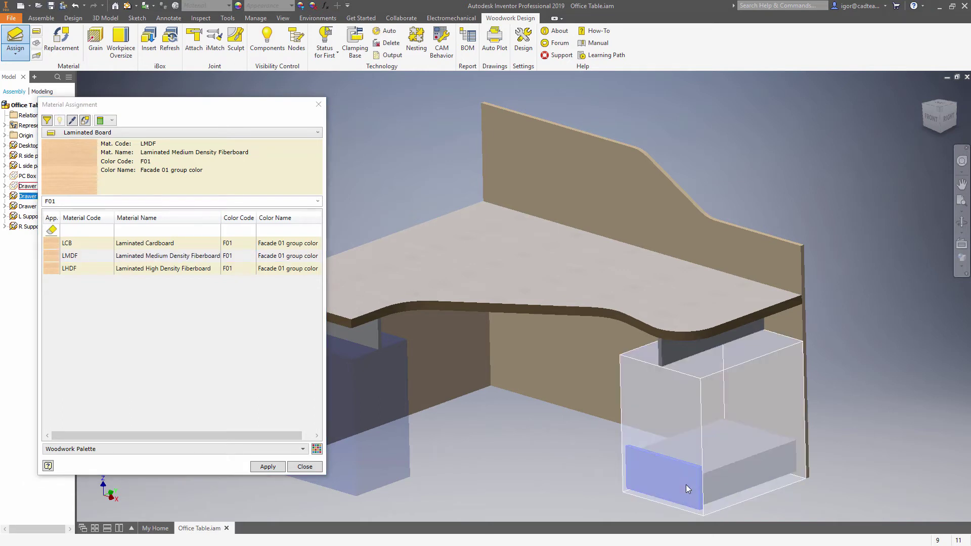
click(268, 467)
middle_drag(537, 466, 599, 385)
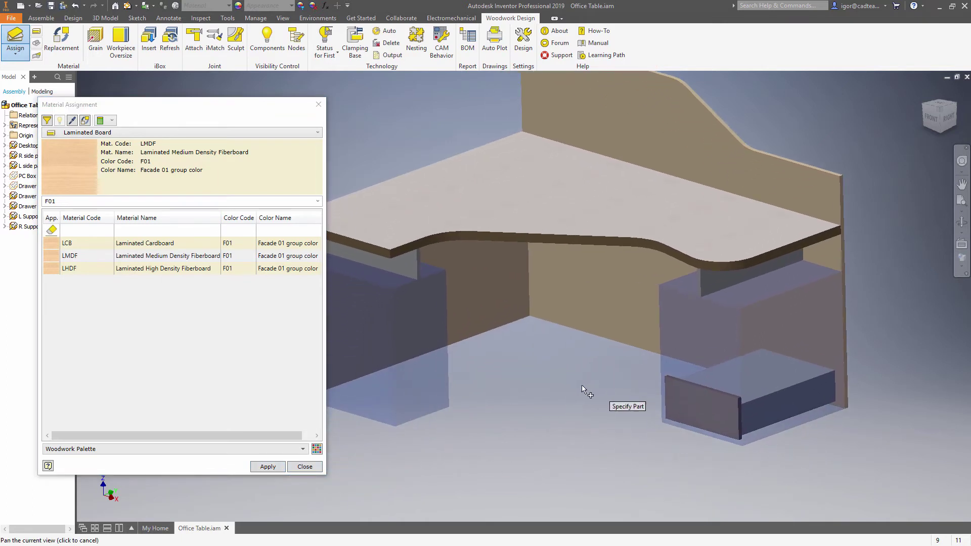
Clear the F01 filter and choose LMDF laminate in B01 Body 01 group colour
click(225, 136)
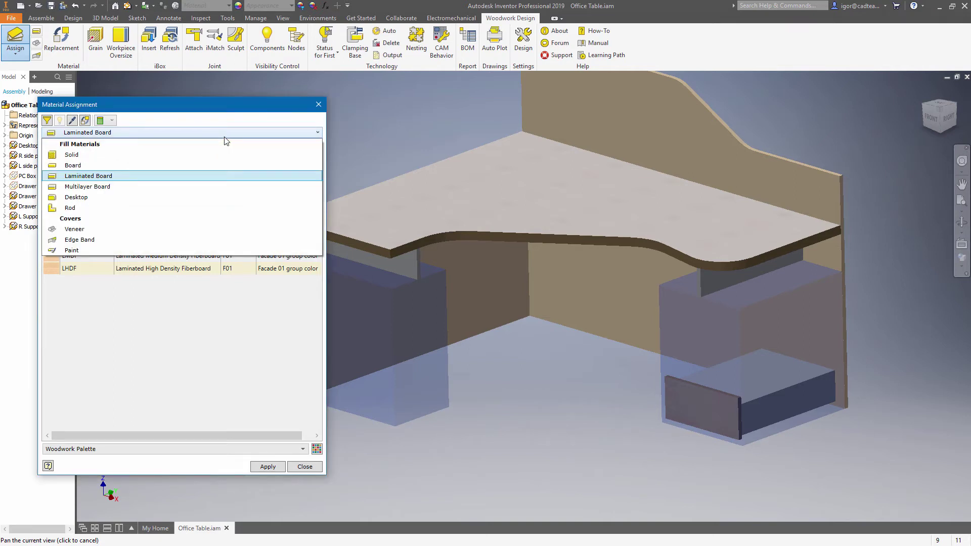
click(222, 137)
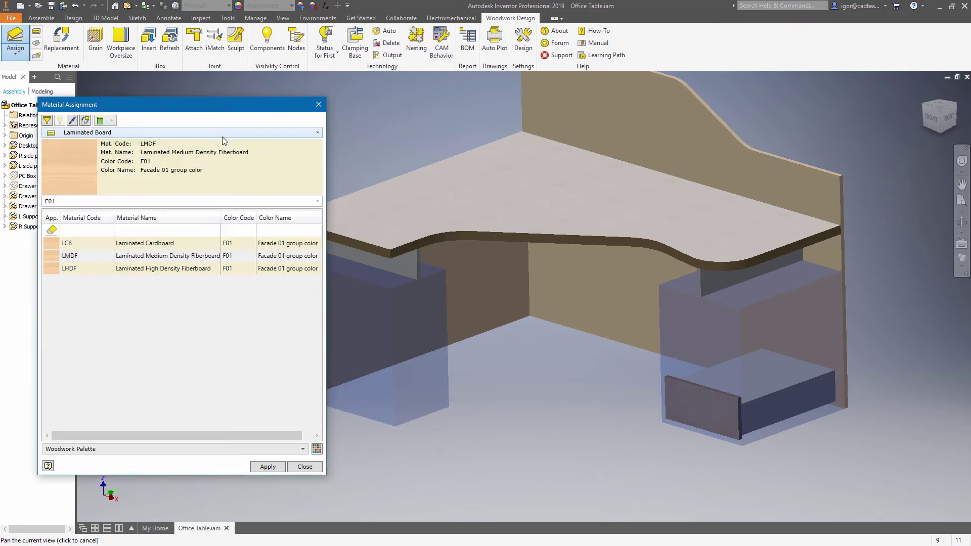
double_click(77, 202)
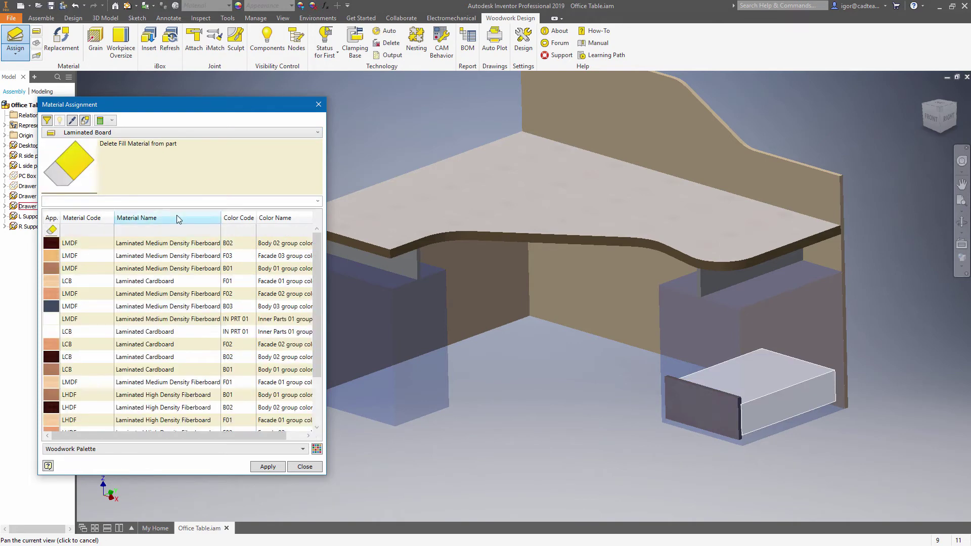
click(228, 271)
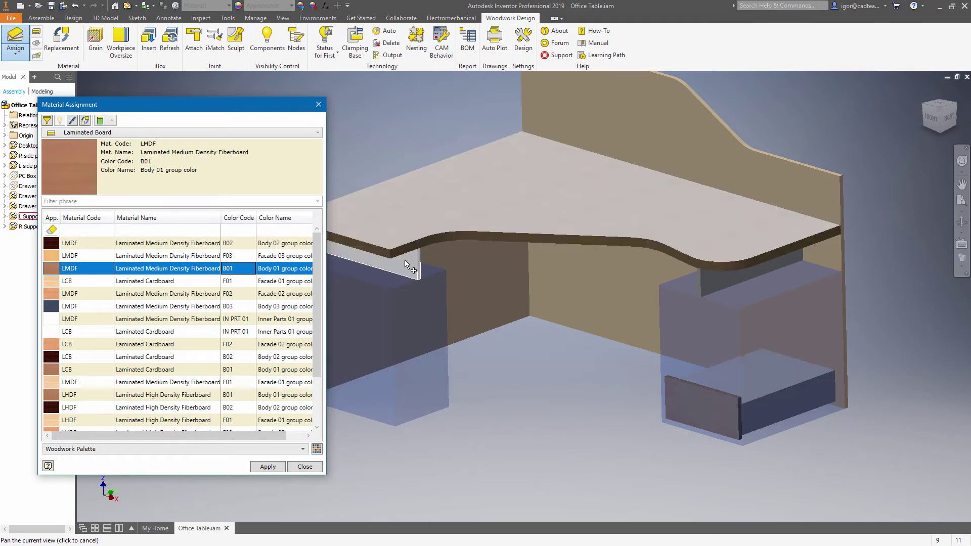
Apply it to both supports and both side panels, then close material assignment
click(403, 262)
ctrl+click(496, 280)
ctrl+click(586, 283)
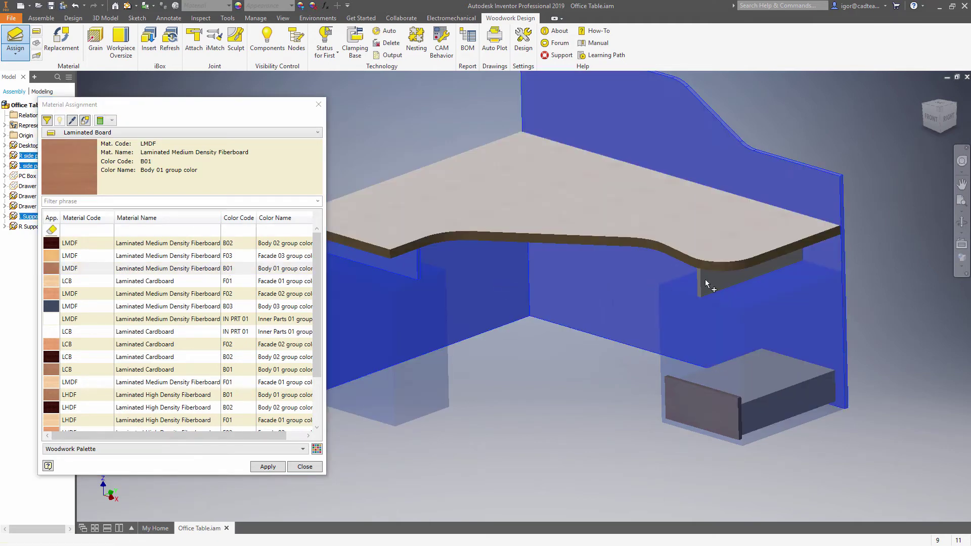
ctrl+click(705, 280)
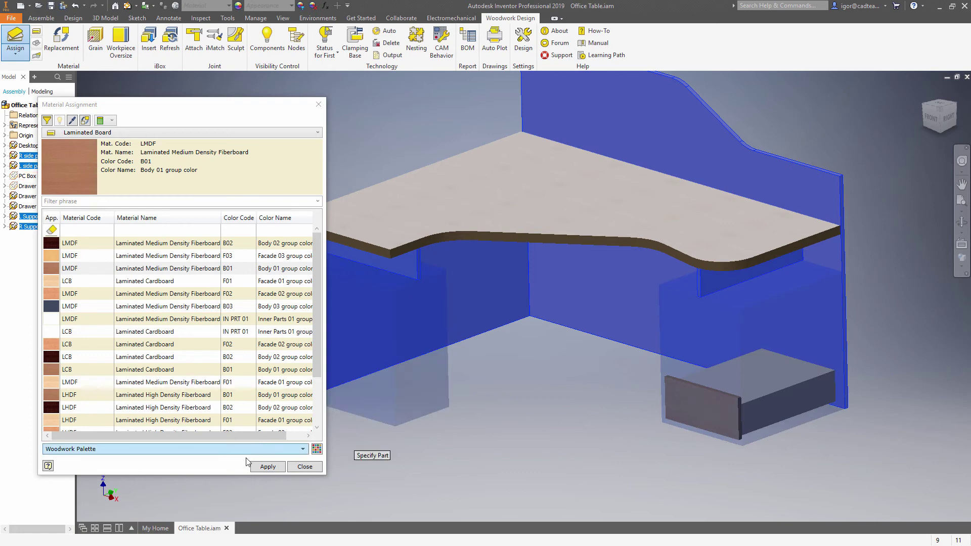
click(259, 468)
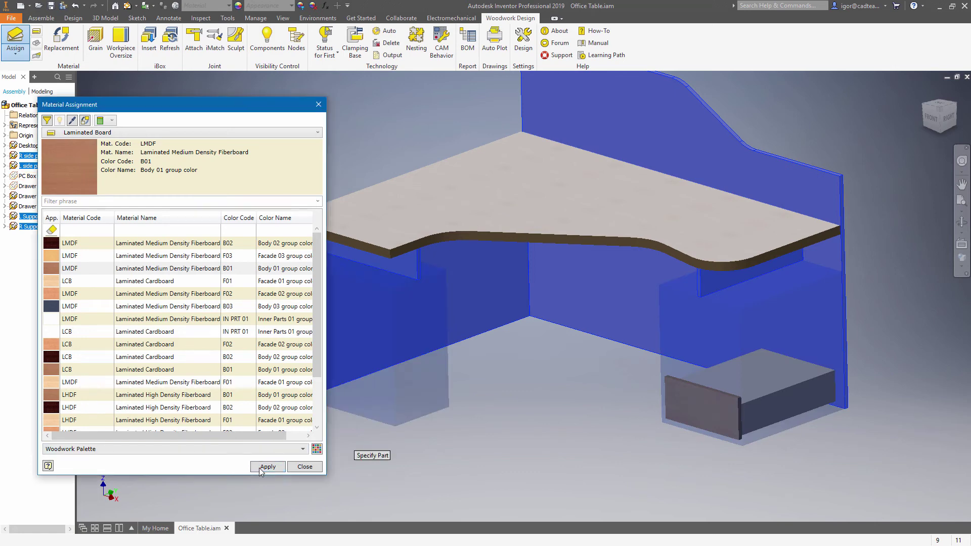
click(299, 469)
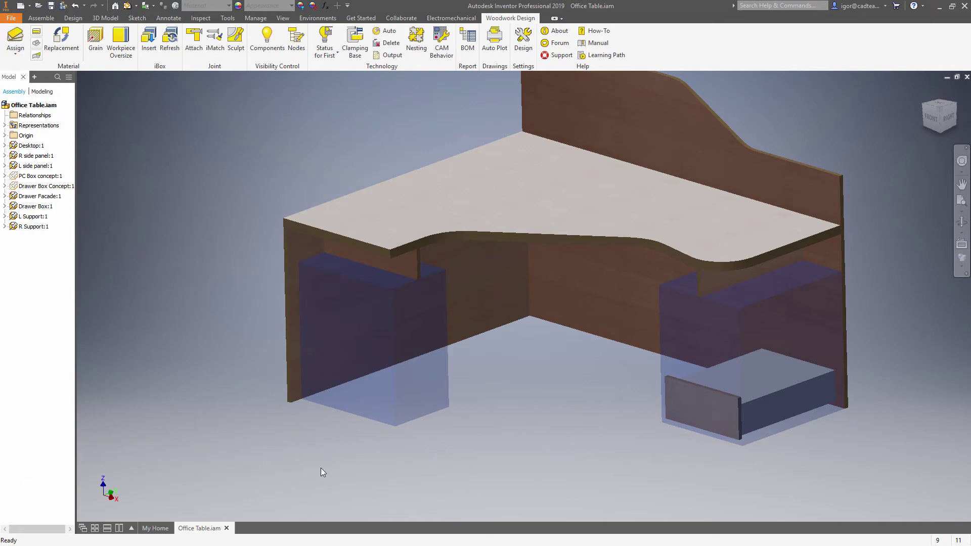
click(961, 120)
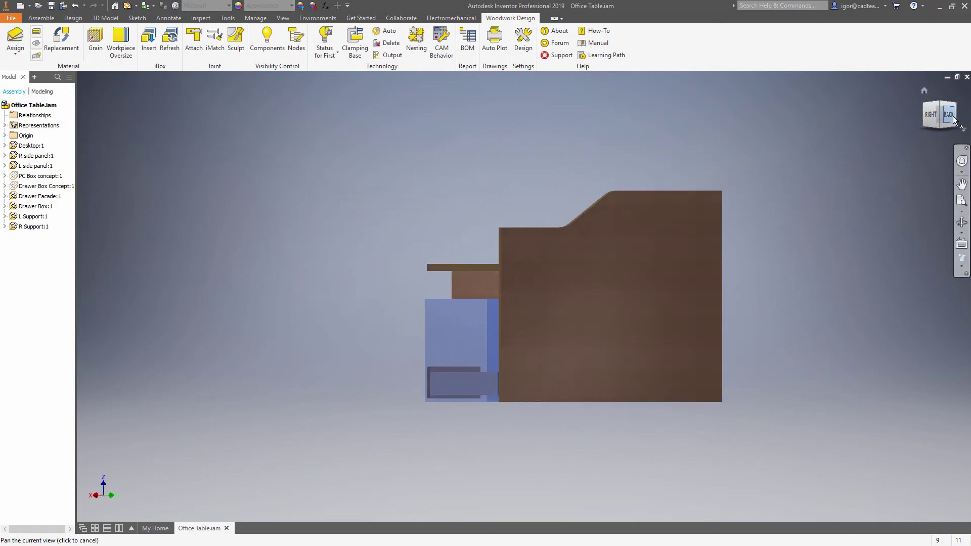
click(953, 118)
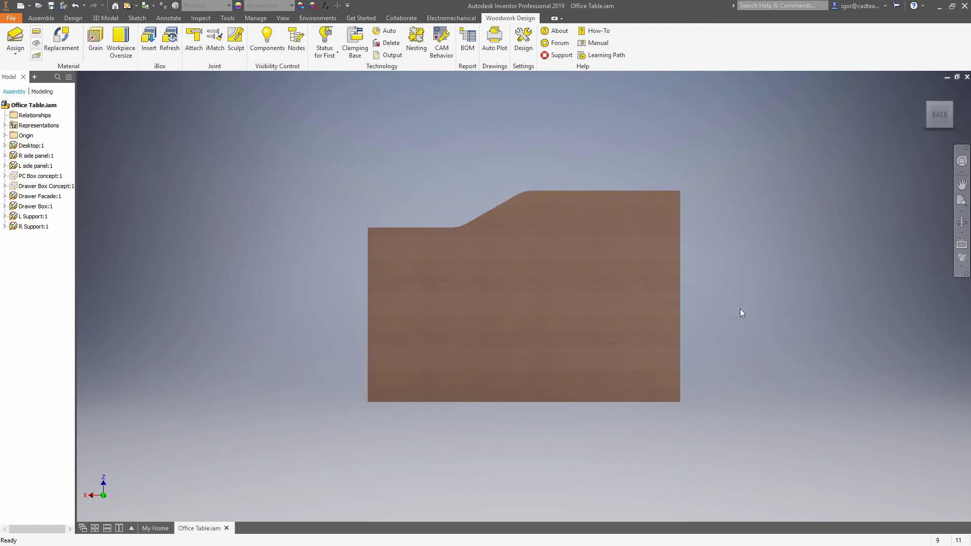
key(F5)
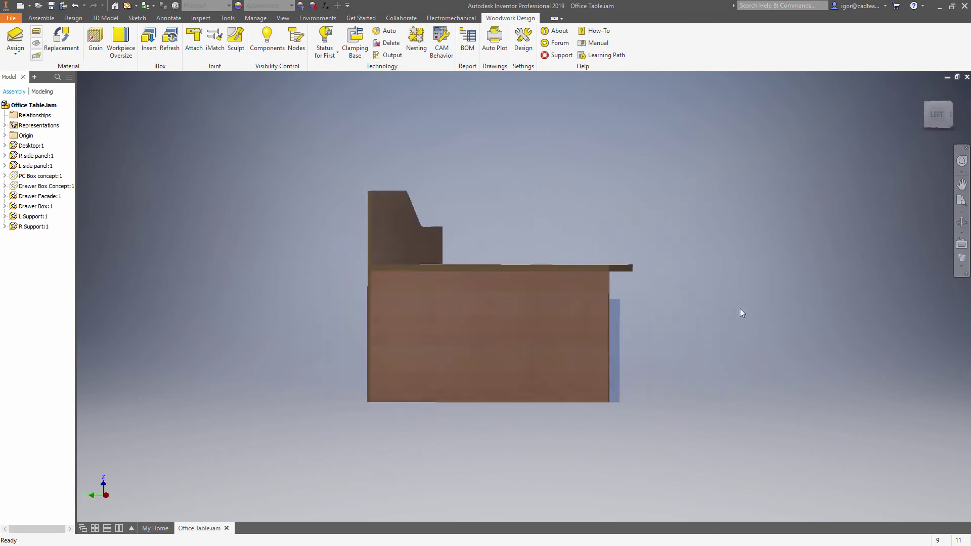
scroll(742, 313, up, 10)
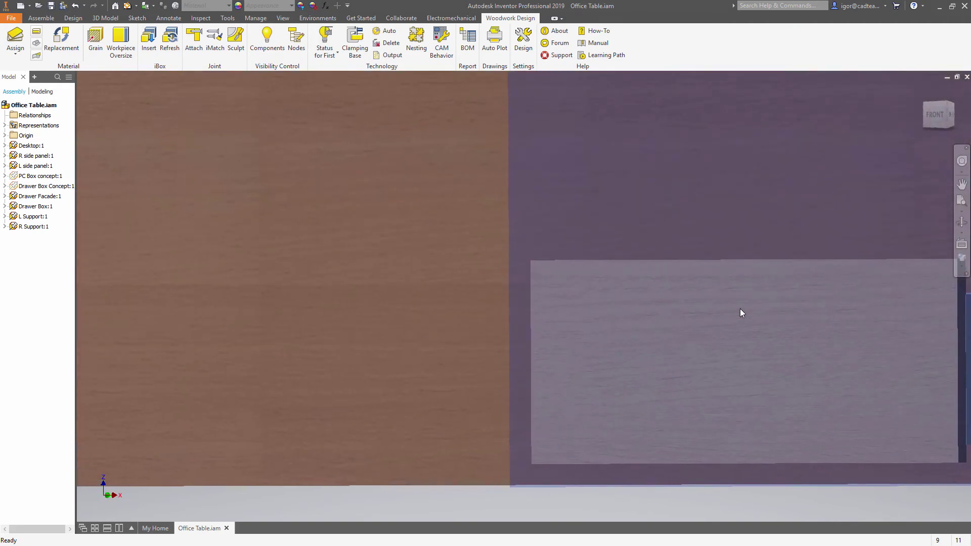
key(F6)
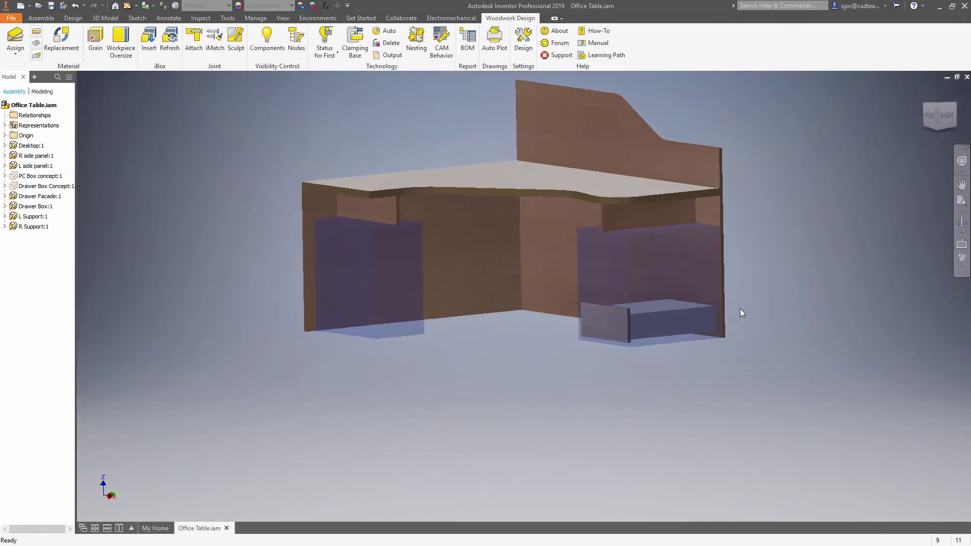
scroll(741, 313, up, 8)
scroll(740, 309, down, 1)
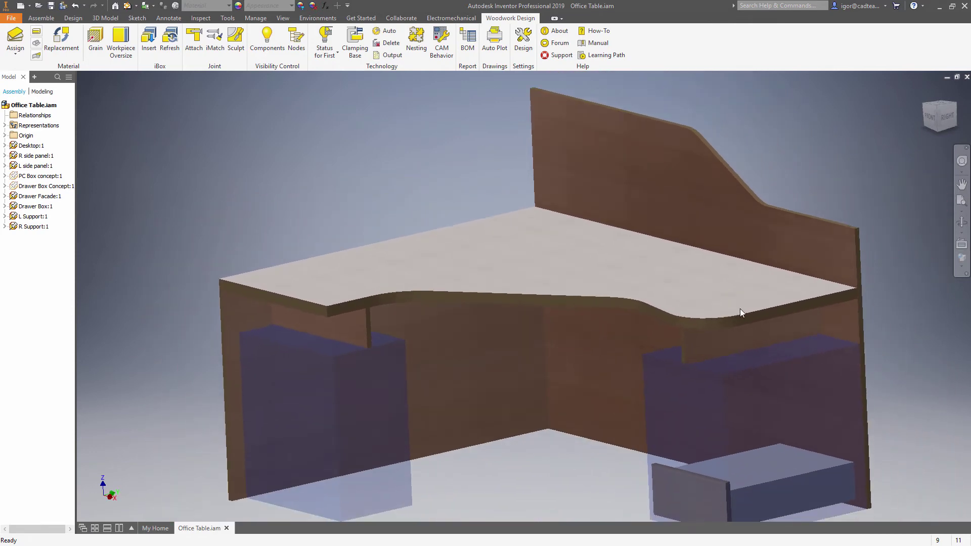
Choose the PVC 1 F01 edge band at 2 mm thickness and adjust its cover position
click(15, 41)
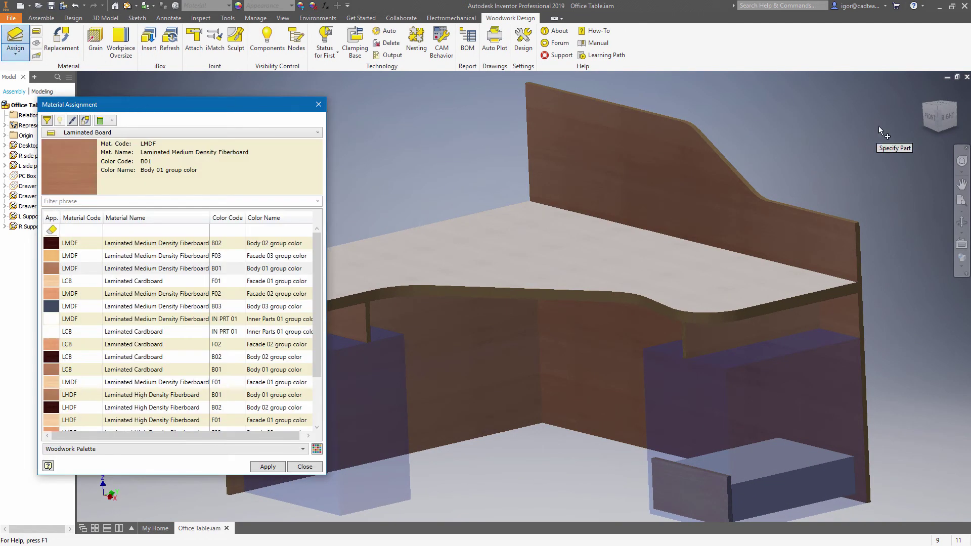
click(911, 114)
click(133, 132)
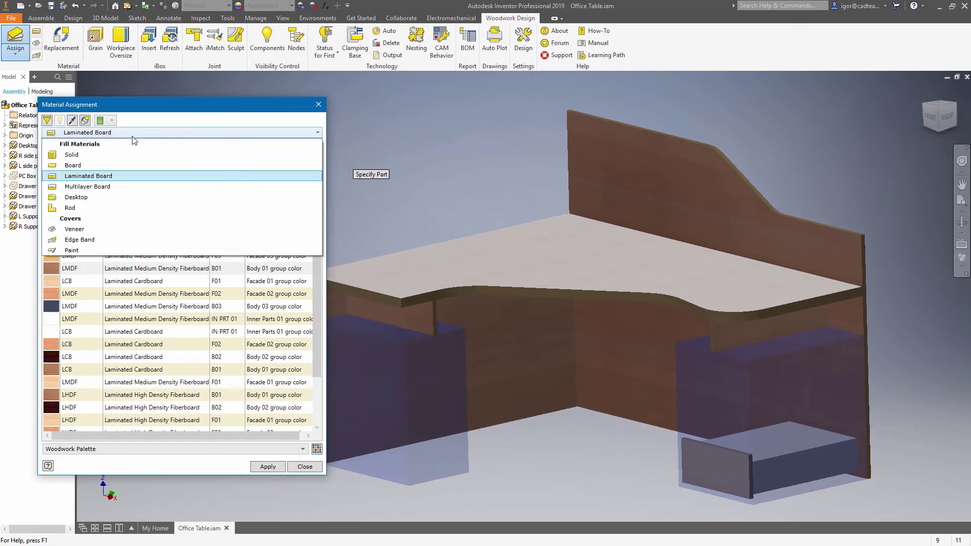
click(117, 239)
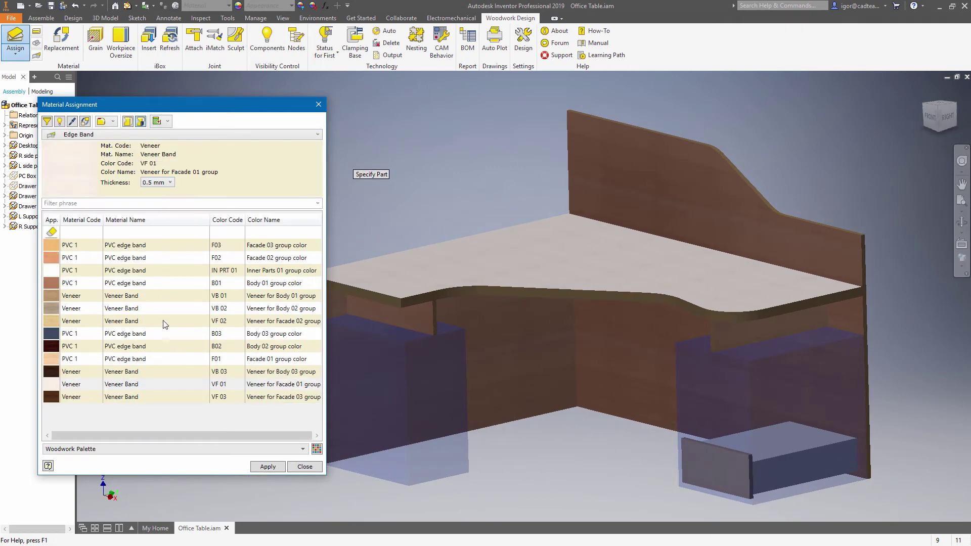
click(145, 359)
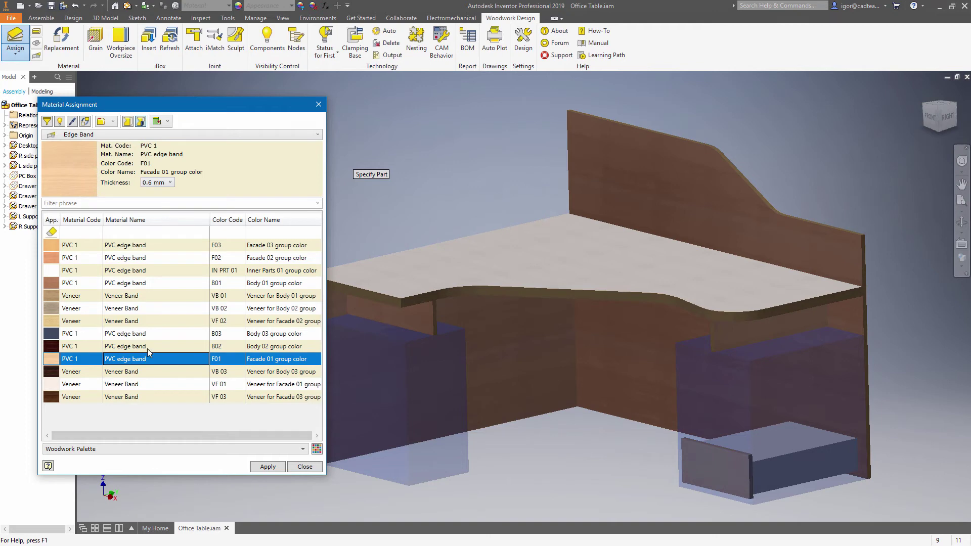
click(162, 183)
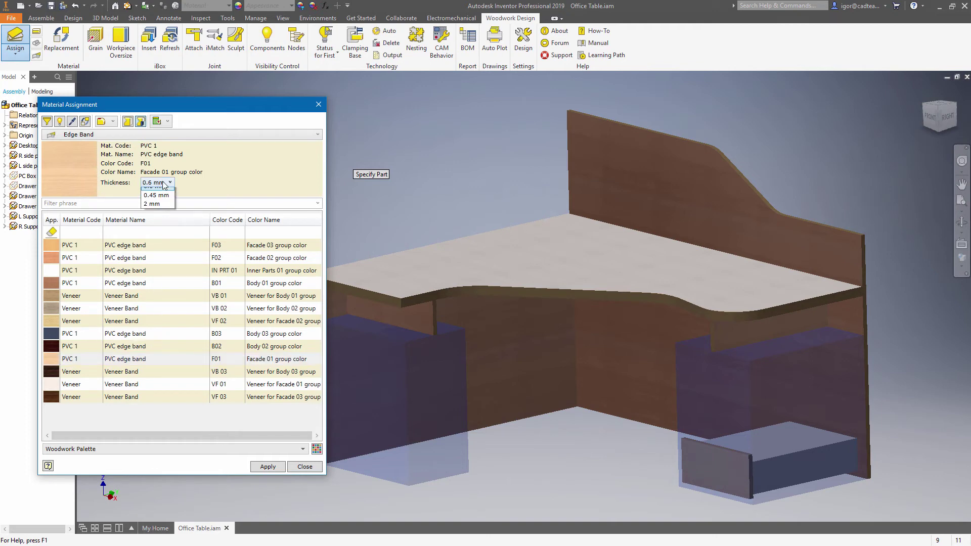
click(160, 210)
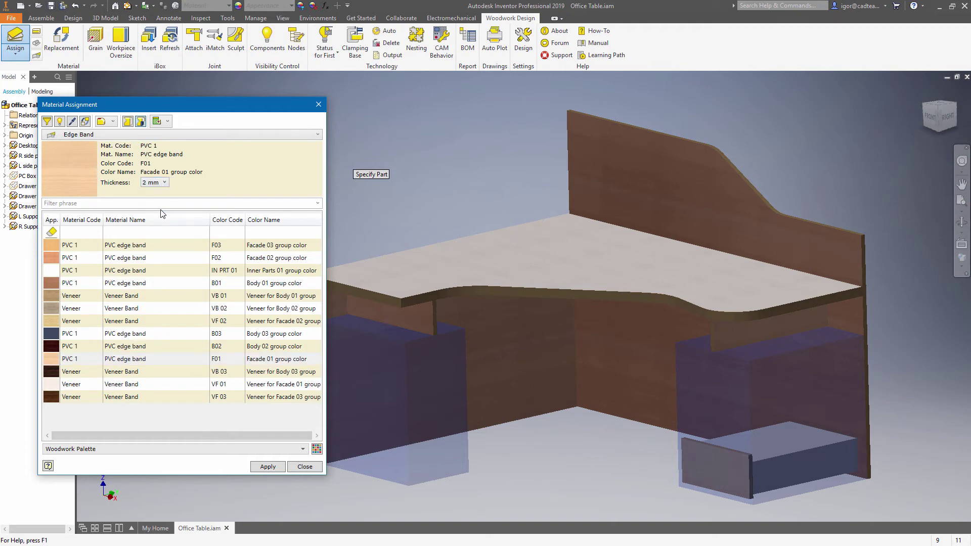
click(129, 123)
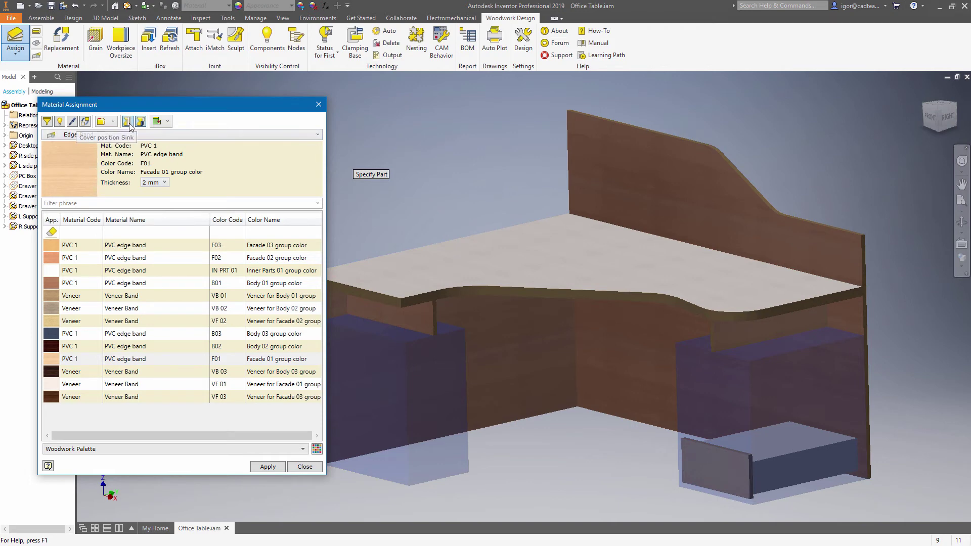
Band the desktop's tangent-connected front and back edges with the 2 mm F01 edge band
click(364, 297)
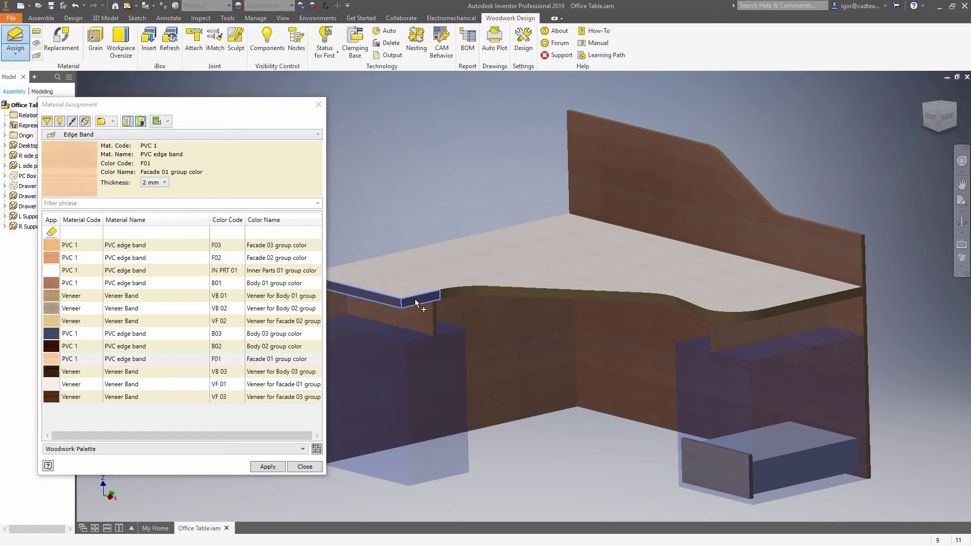
click(112, 121)
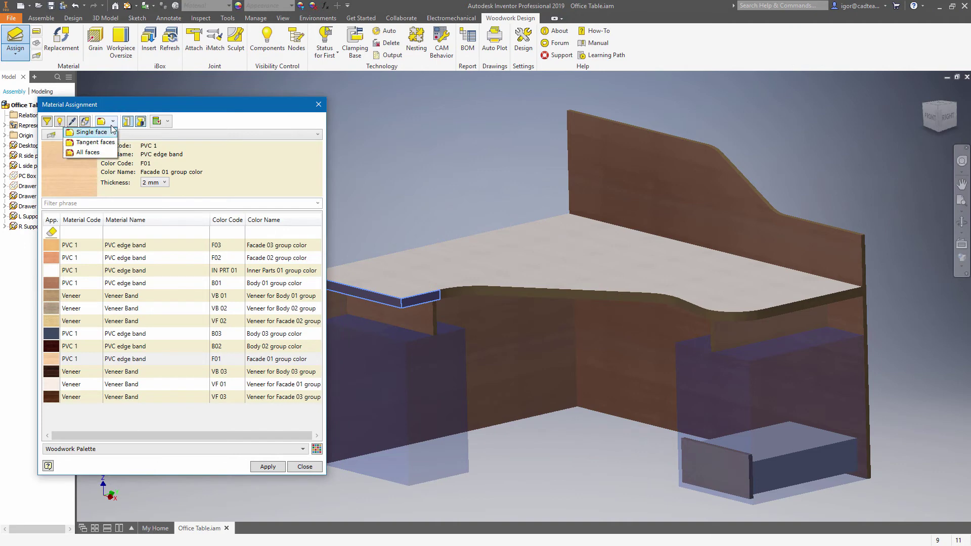
click(110, 143)
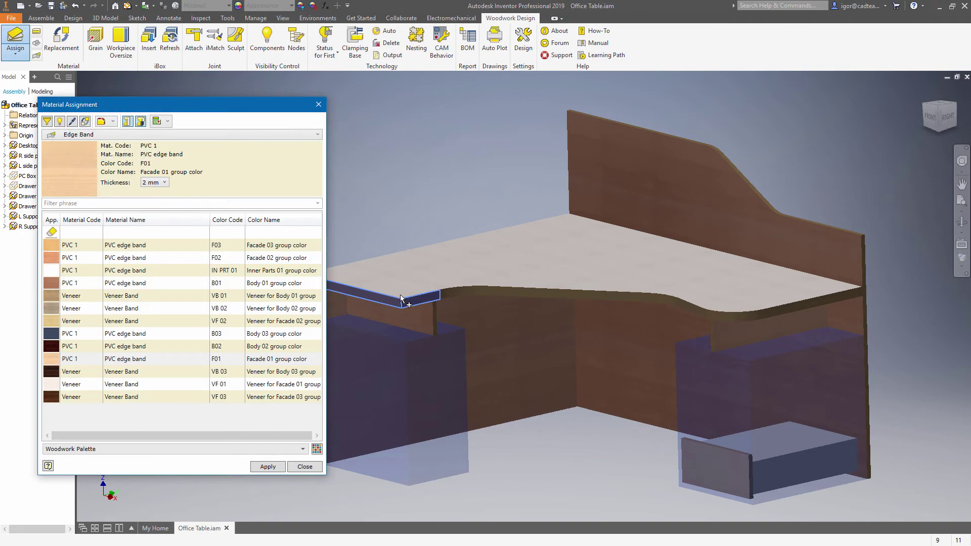
click(441, 296)
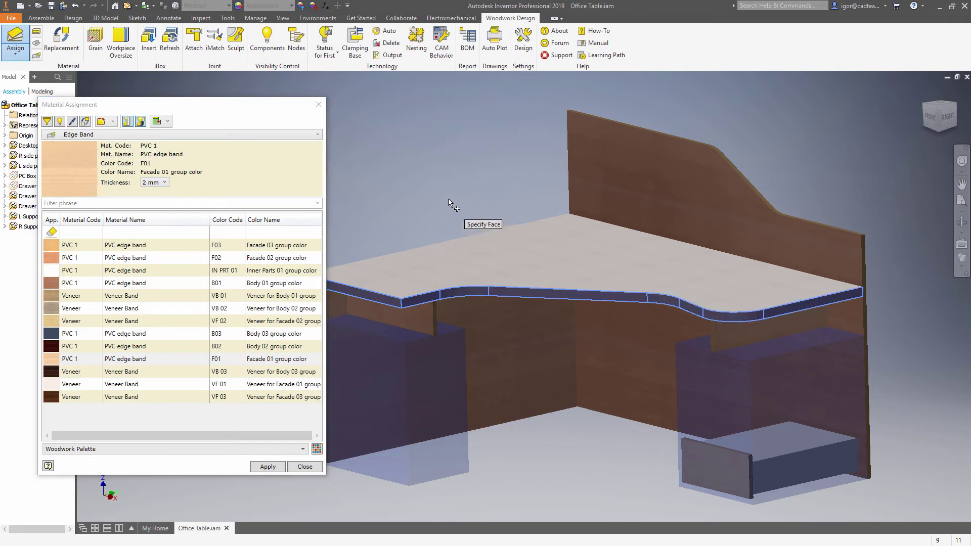
middle_drag(448, 199, 487, 151)
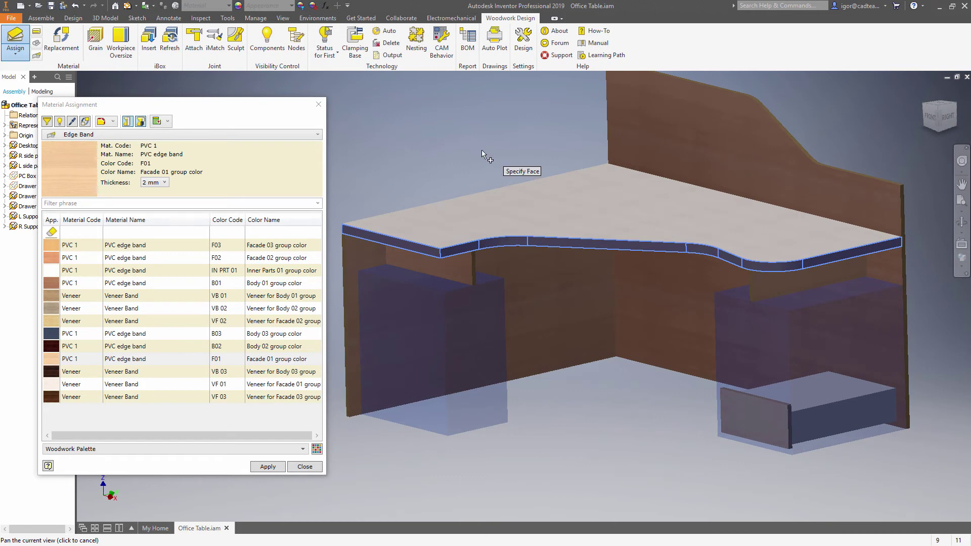
click(452, 205)
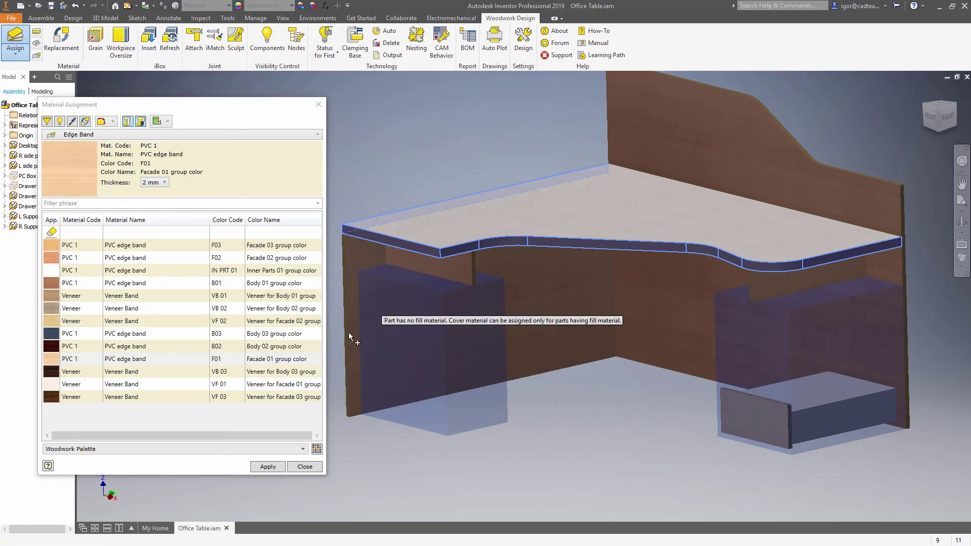
click(272, 469)
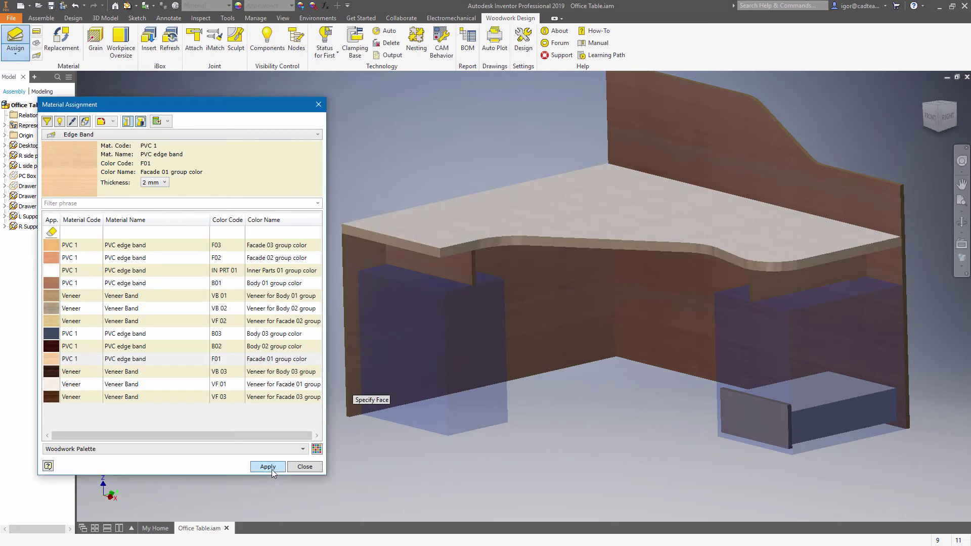
Select the drawer front's side and bottom edges for banding
middle_drag(658, 375, 557, 350)
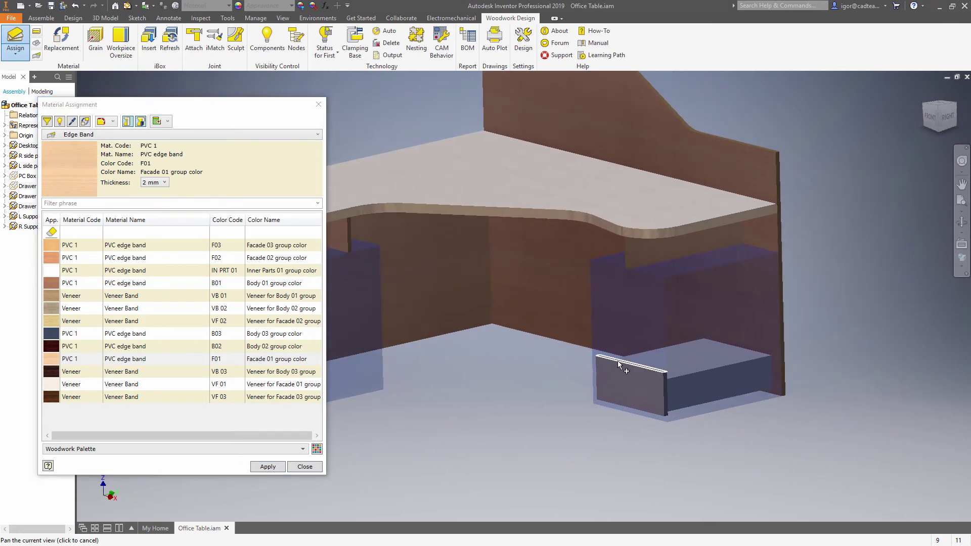
scroll(619, 364, down, 3)
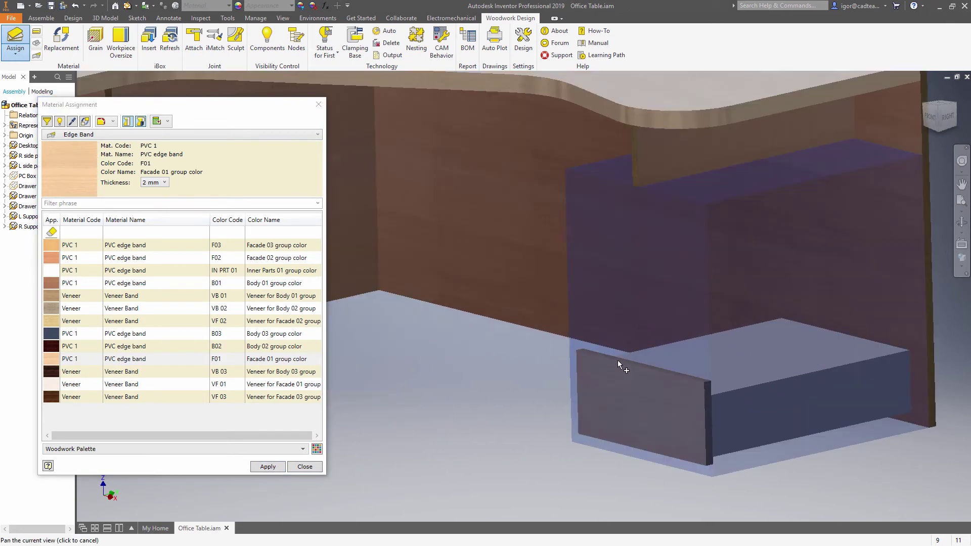
click(707, 398)
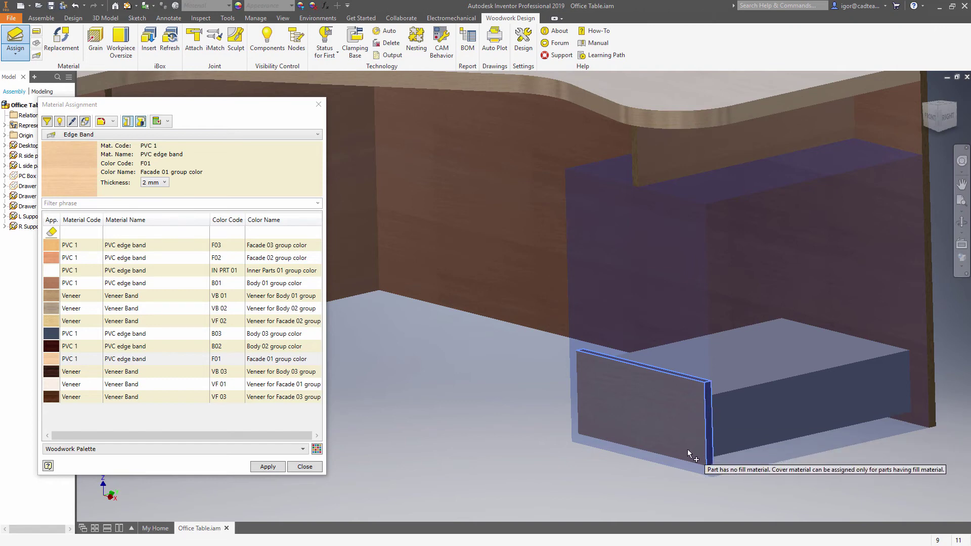
click(684, 460)
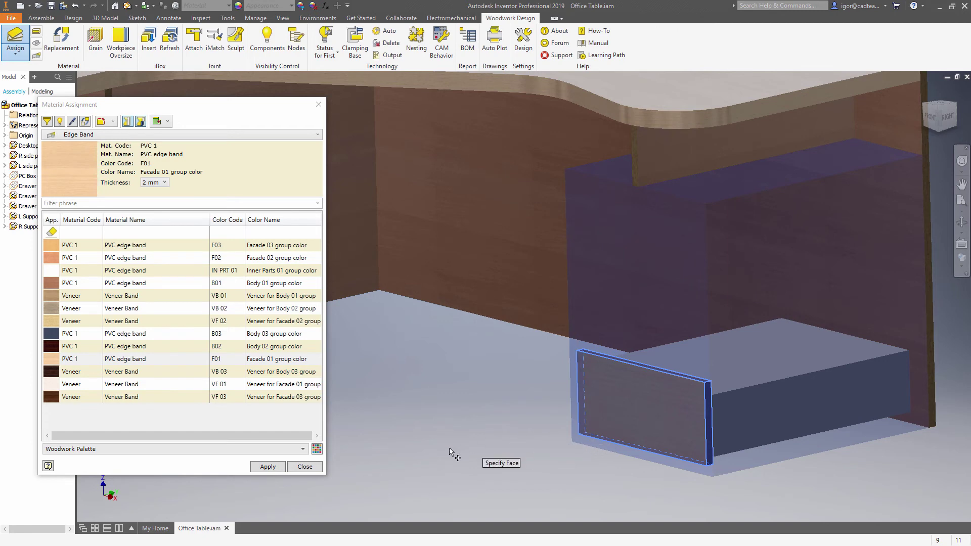
Apply the F01 edge band to the drawer front's edges
click(263, 467)
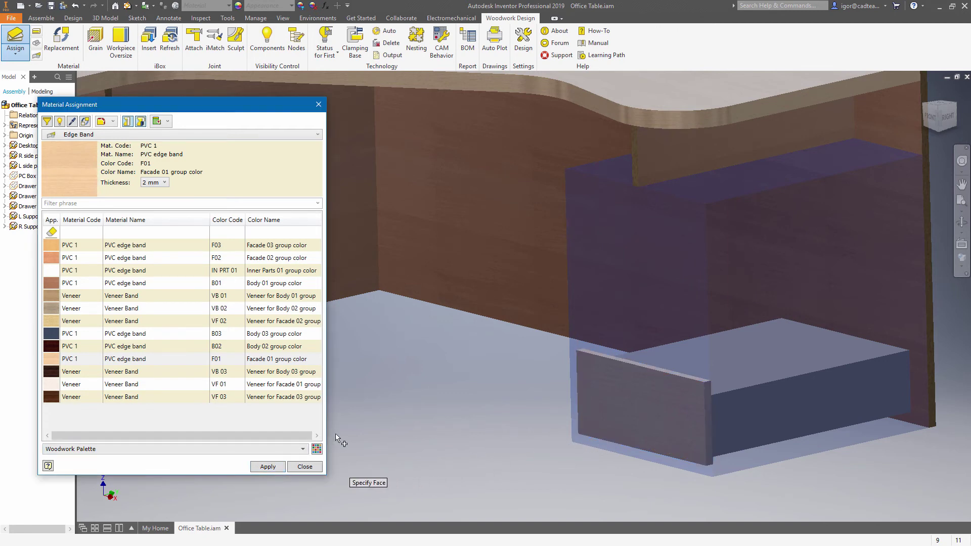
scroll(463, 345, up, 5)
middle_drag(477, 347, 619, 356)
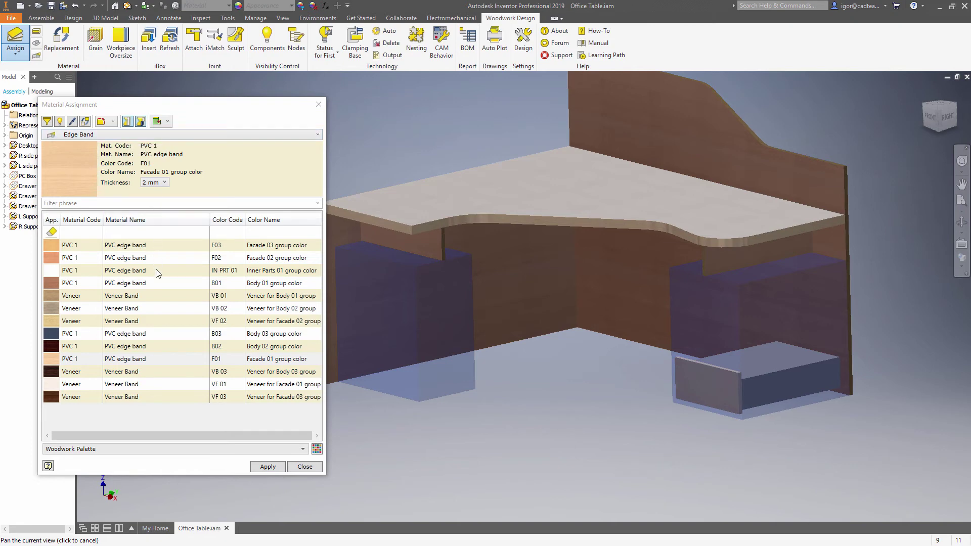
Band the desk's vertical front edges with PVC 1 B01, then pick the back panel's upper edges
click(156, 289)
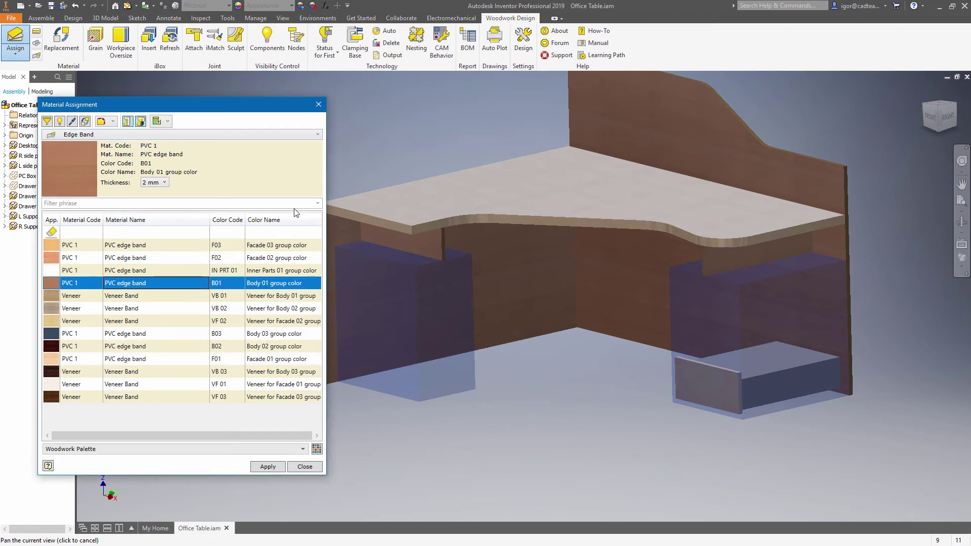
middle_drag(389, 158, 424, 178)
scroll(425, 178, down, 2)
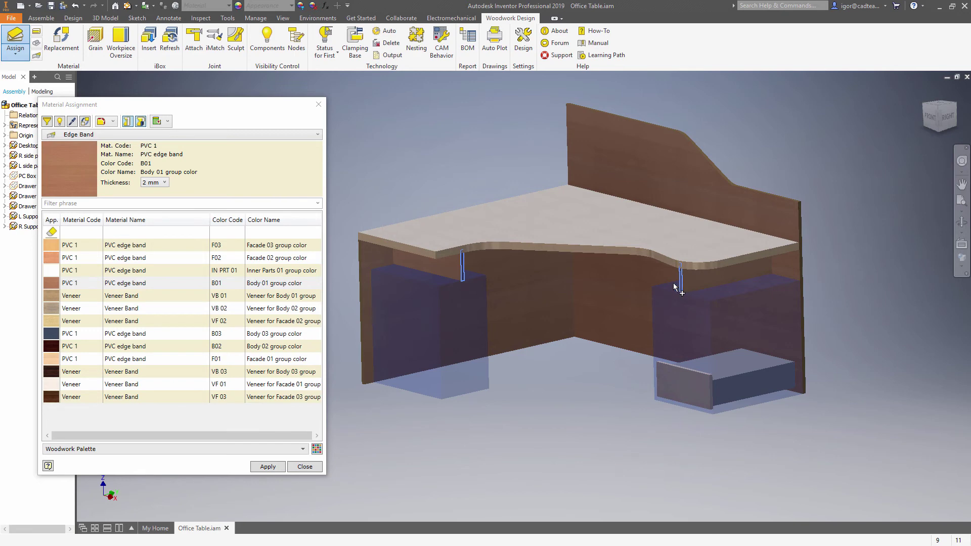
click(360, 277)
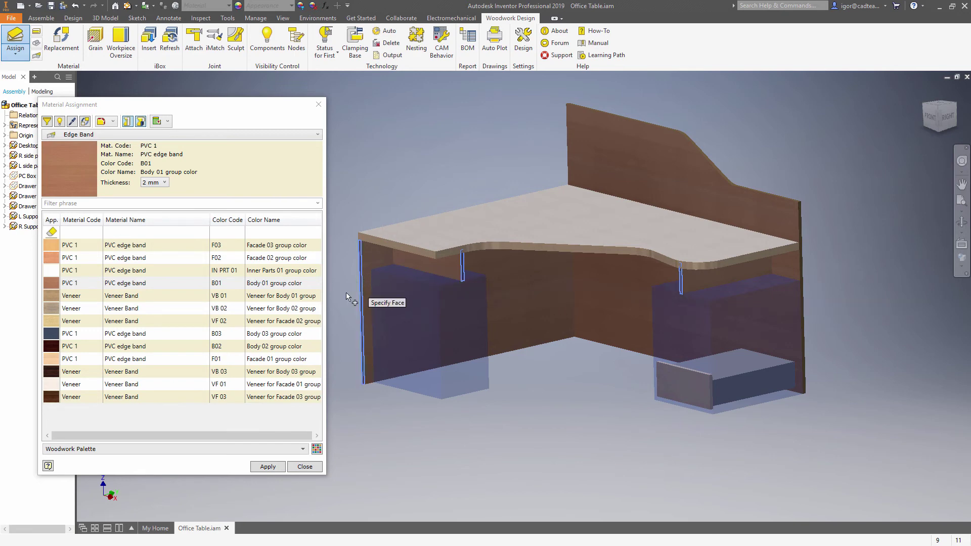
click(267, 467)
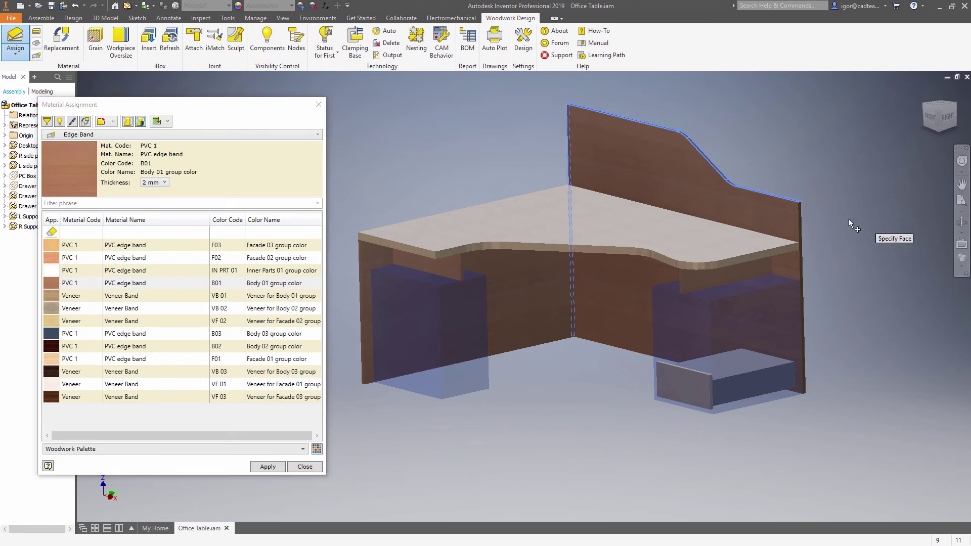
click(746, 242)
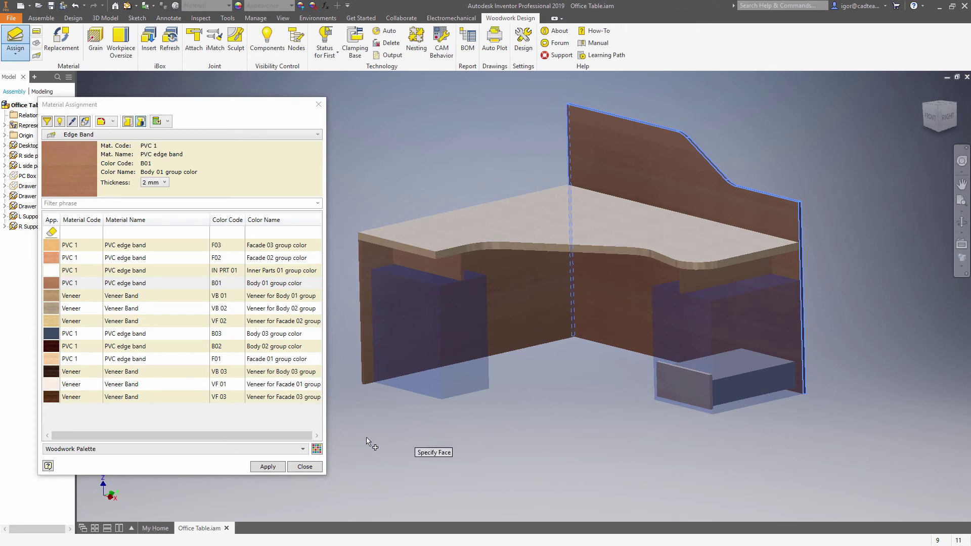
Apply the B01 band to the back panel, preview all banded edges, and close the dialog
click(268, 466)
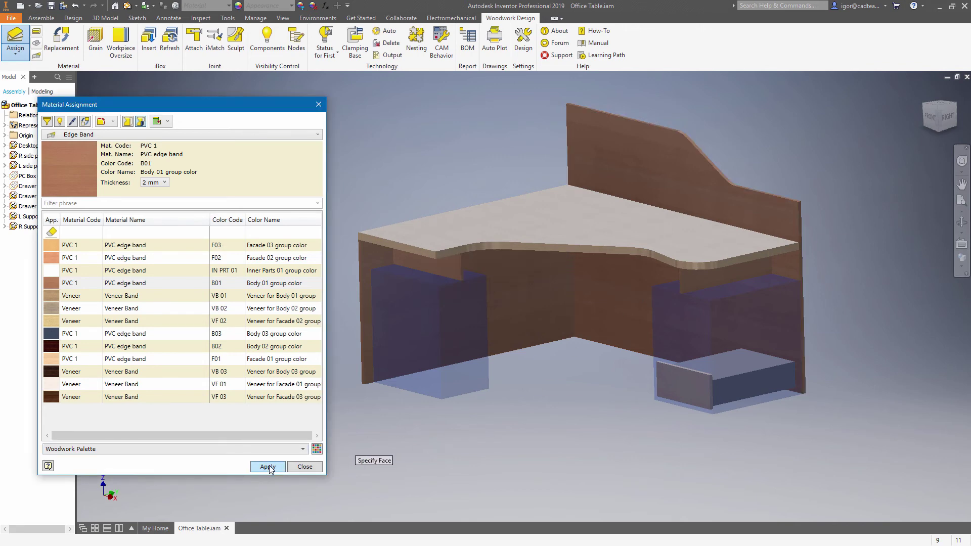
click(59, 123)
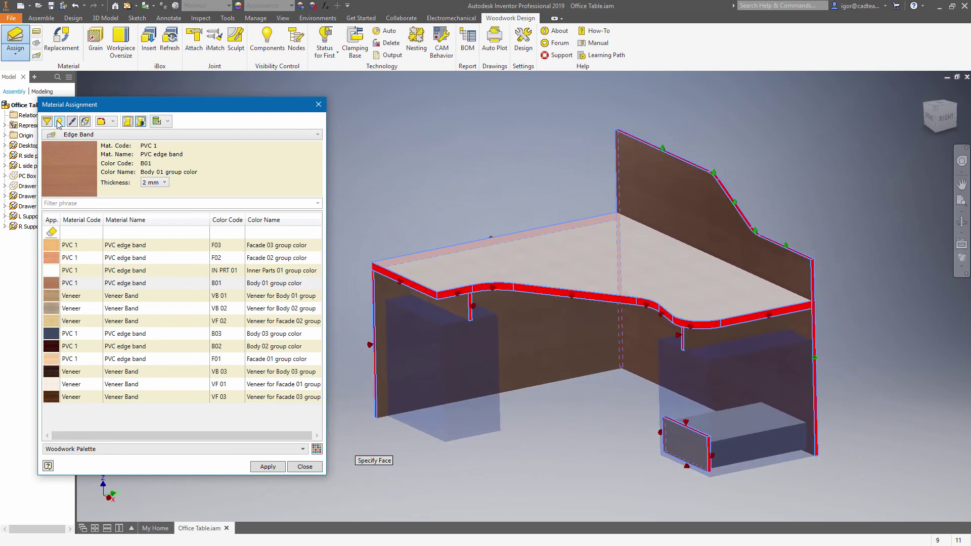
click(304, 466)
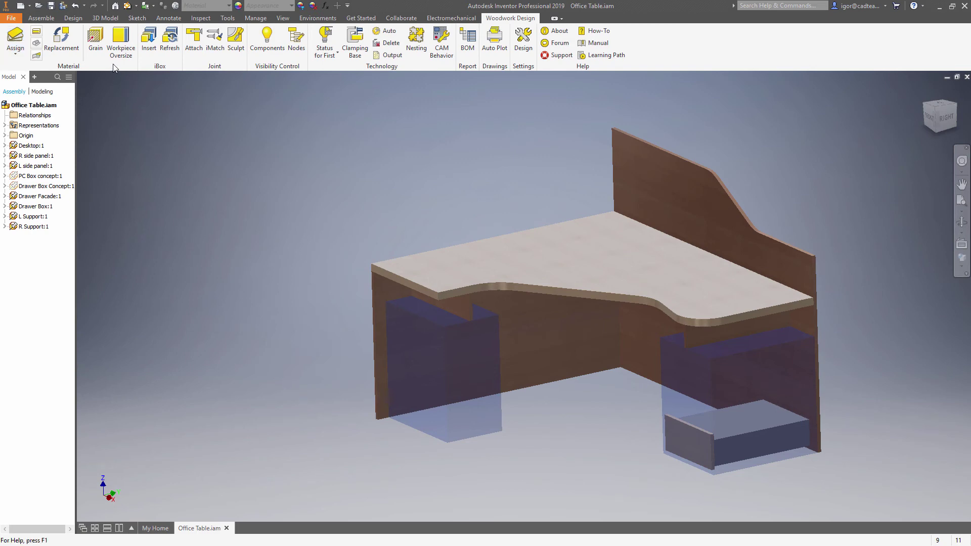
Set grain along the vertical edge on the L and R side panels
click(101, 47)
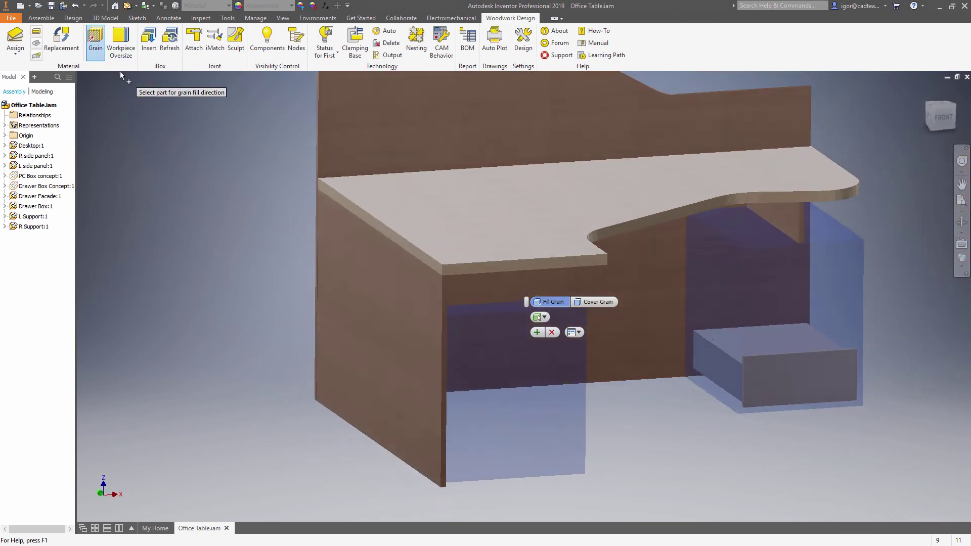
click(300, 292)
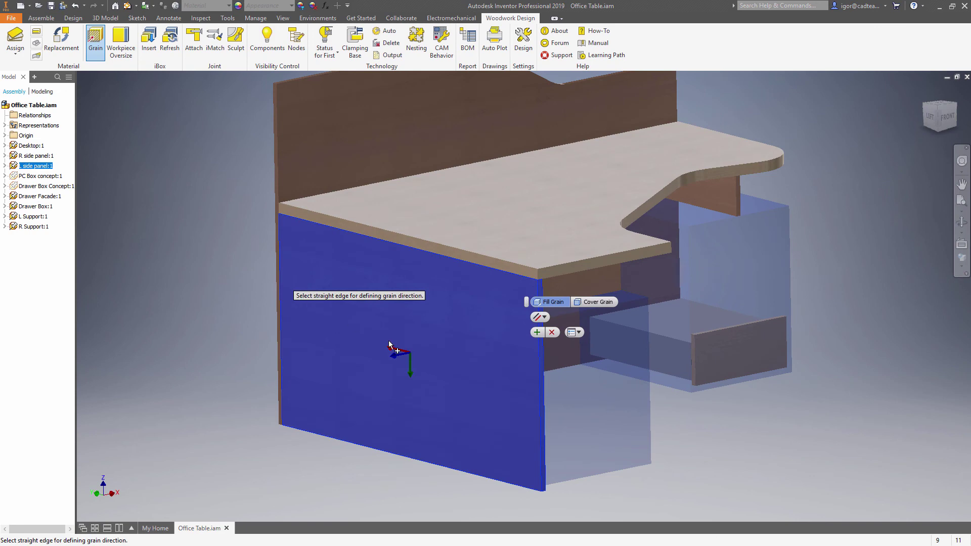
click(539, 397)
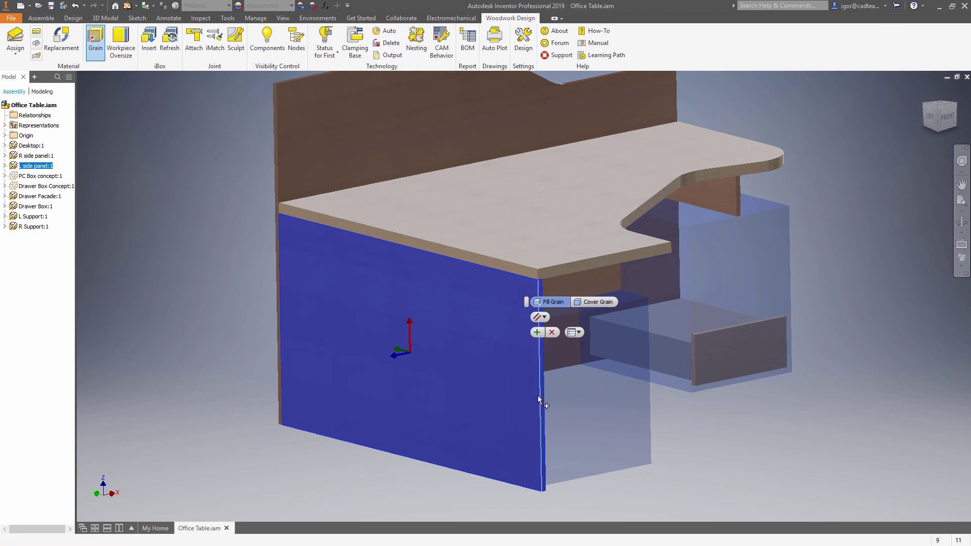
click(538, 334)
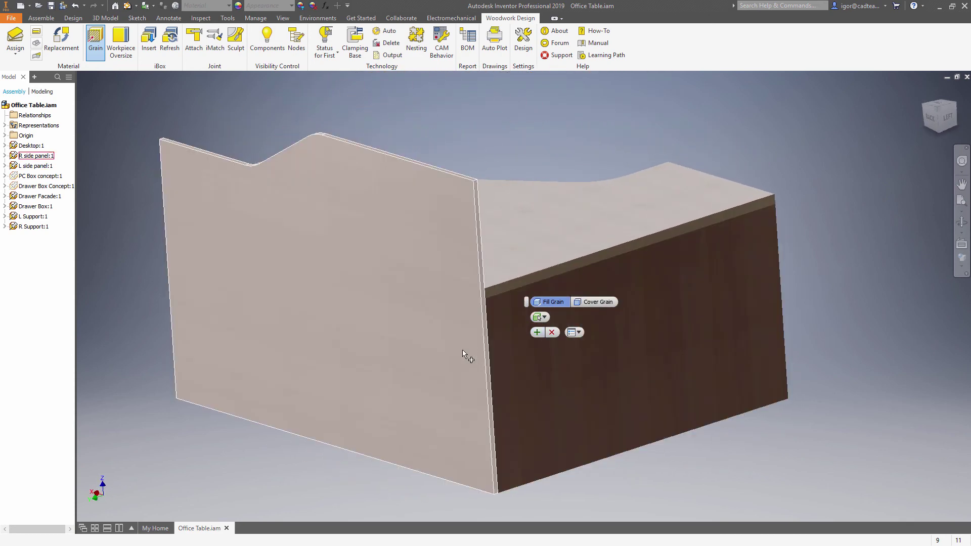
click(462, 350)
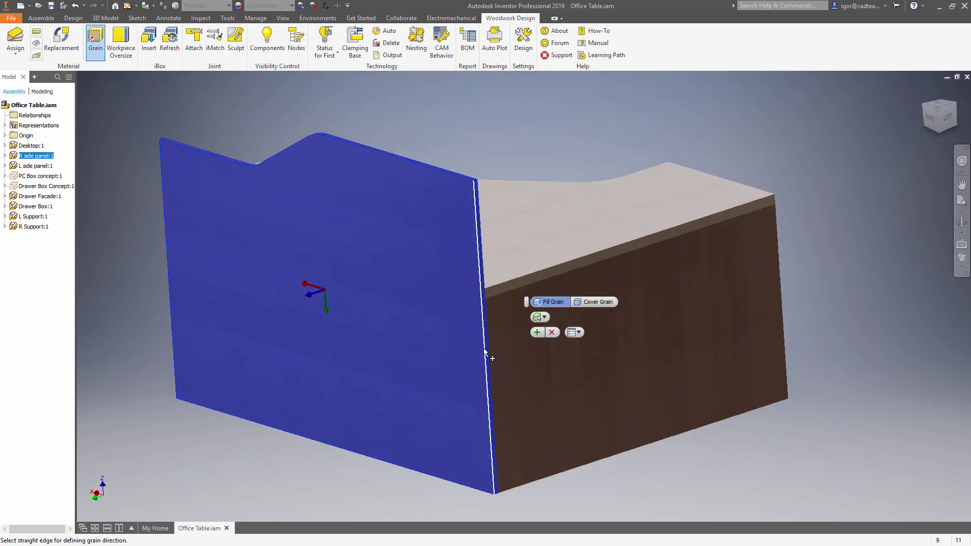
click(479, 271)
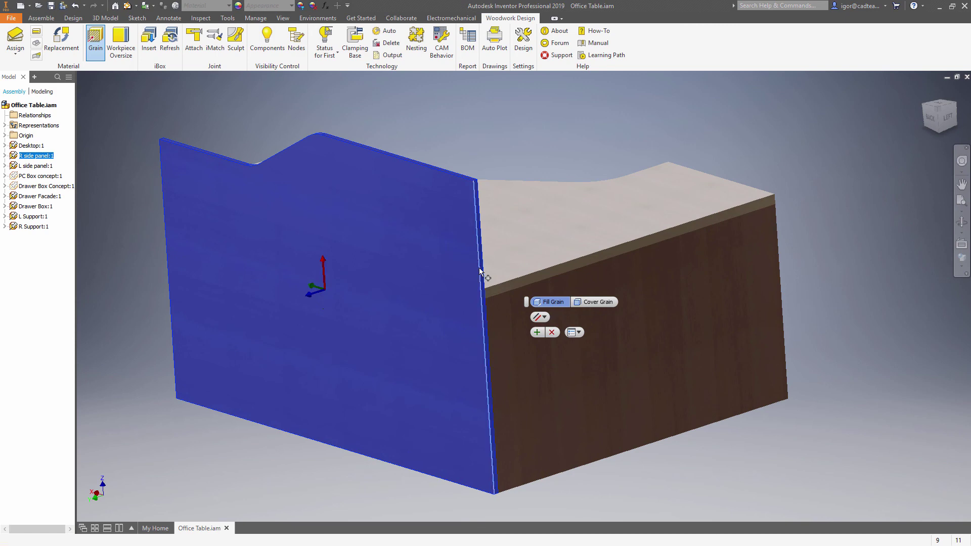
click(536, 333)
key(F6)
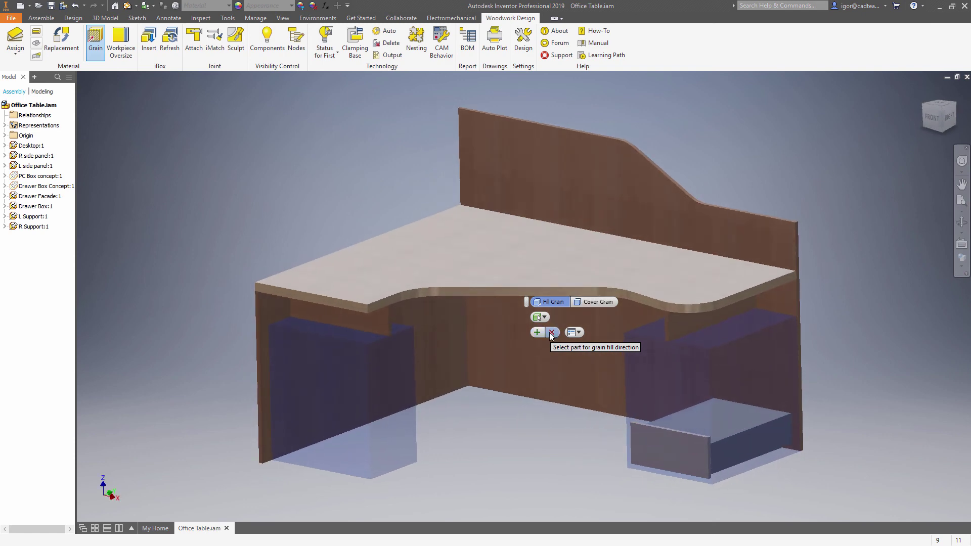
click(549, 332)
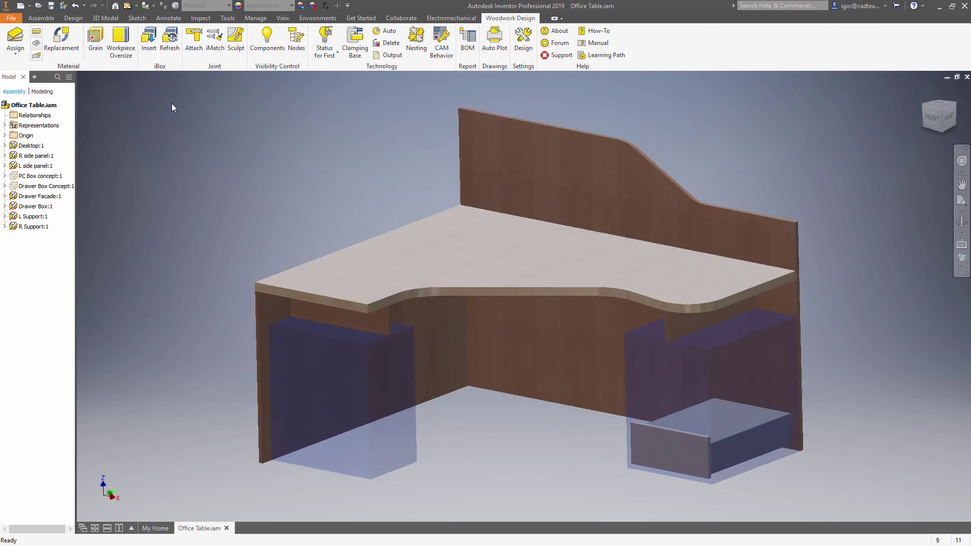
Apply a 5 mm workpiece oversize to the desktop's front and right edges
click(130, 47)
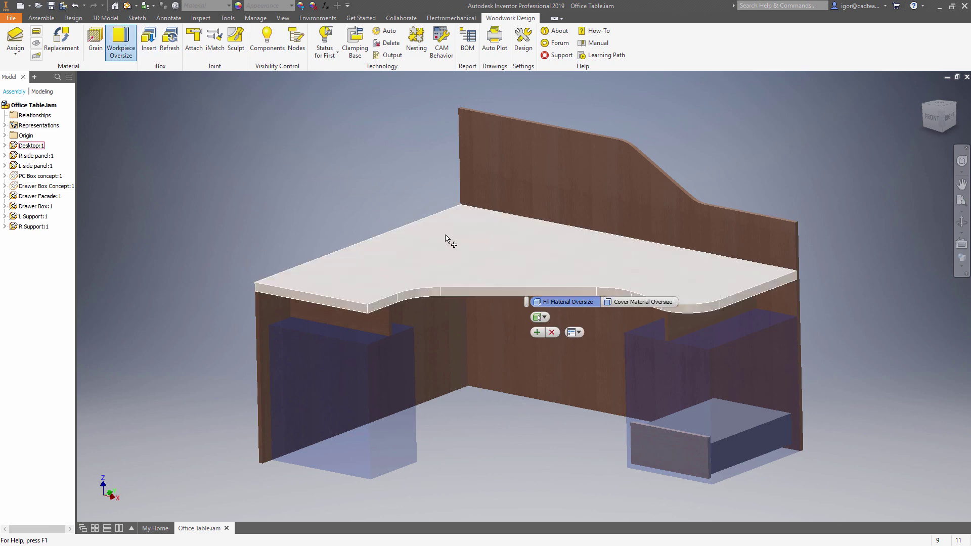
click(445, 235)
shift+middle_drag(445, 239, 432, 339)
click(432, 338)
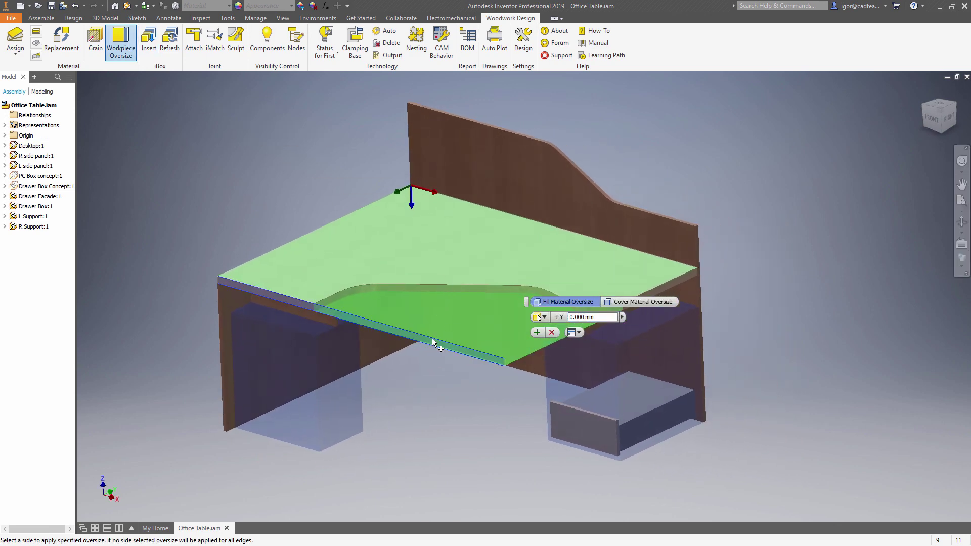
double_click(570, 314)
text(5)
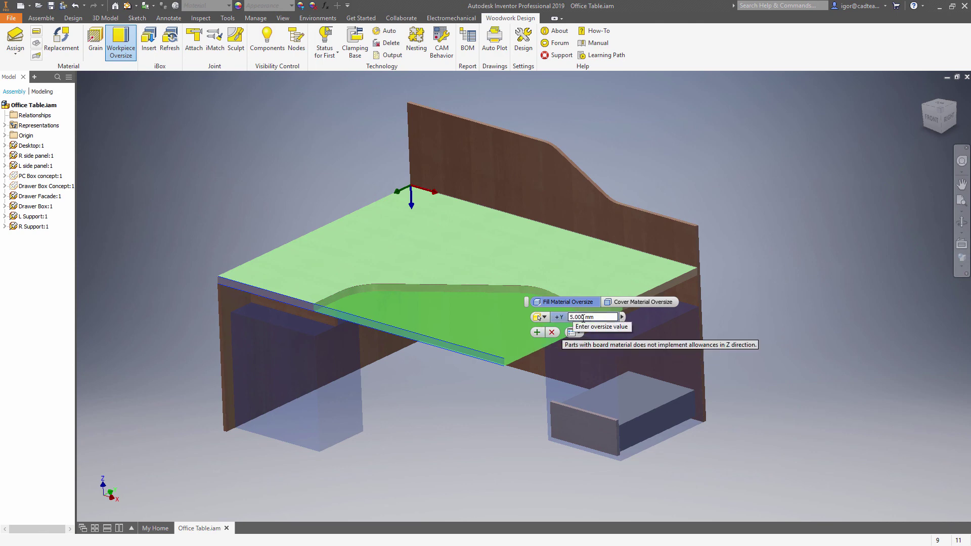
click(536, 332)
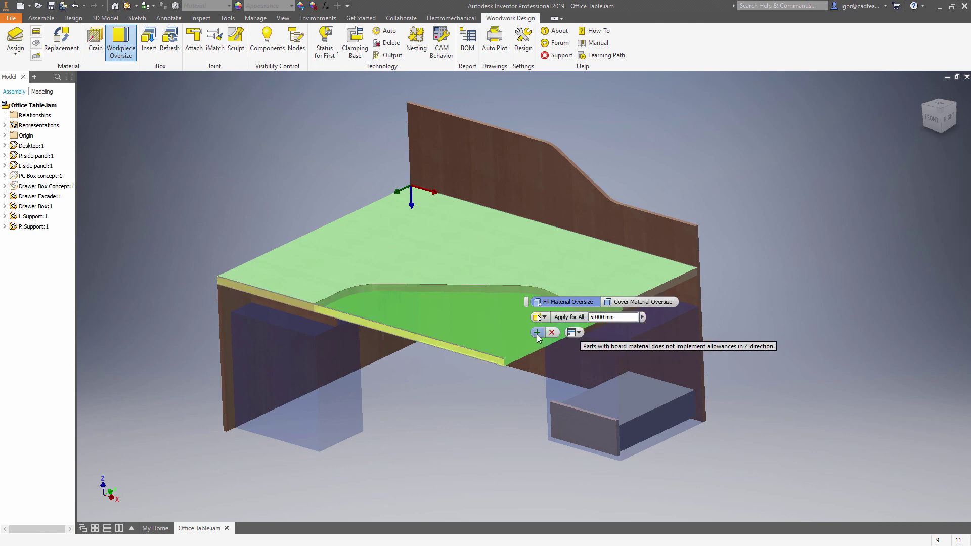
click(523, 356)
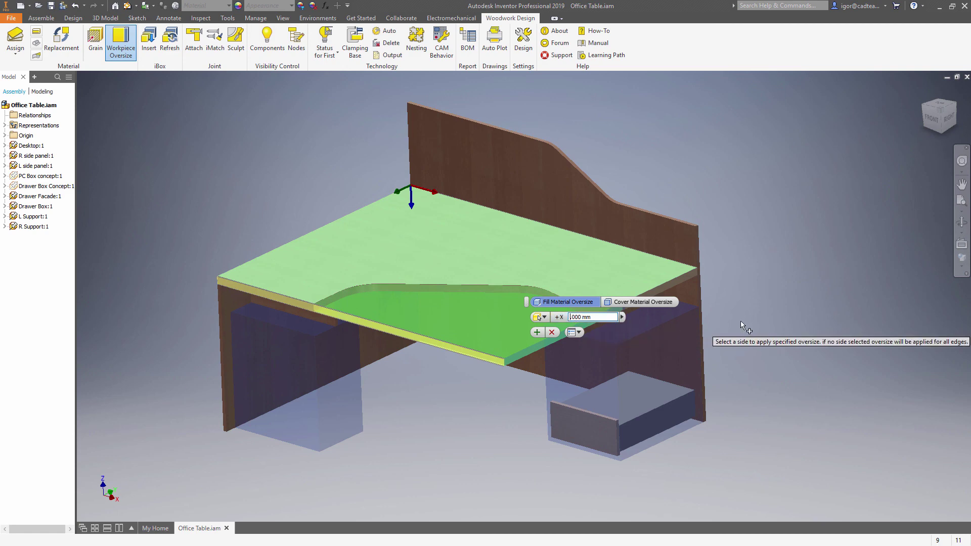
click(537, 333)
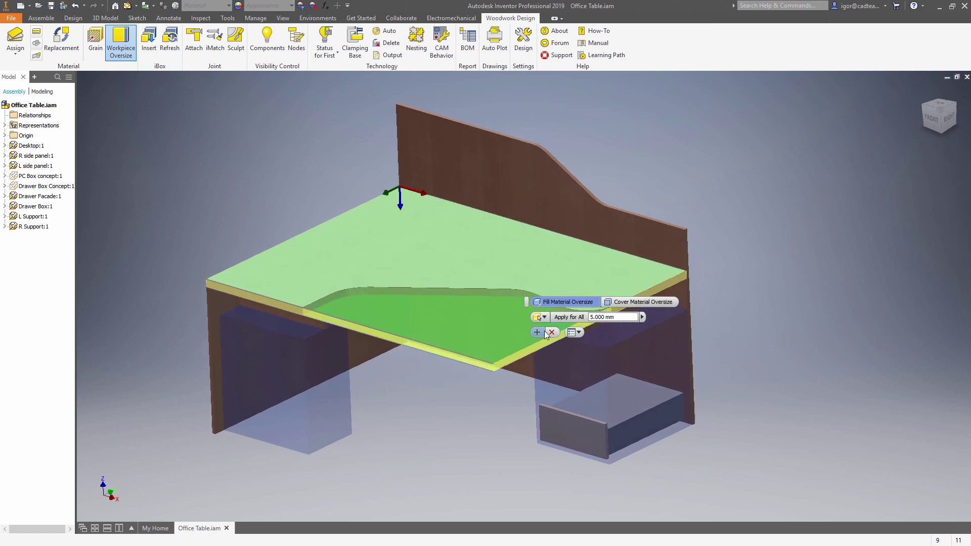
click(539, 318)
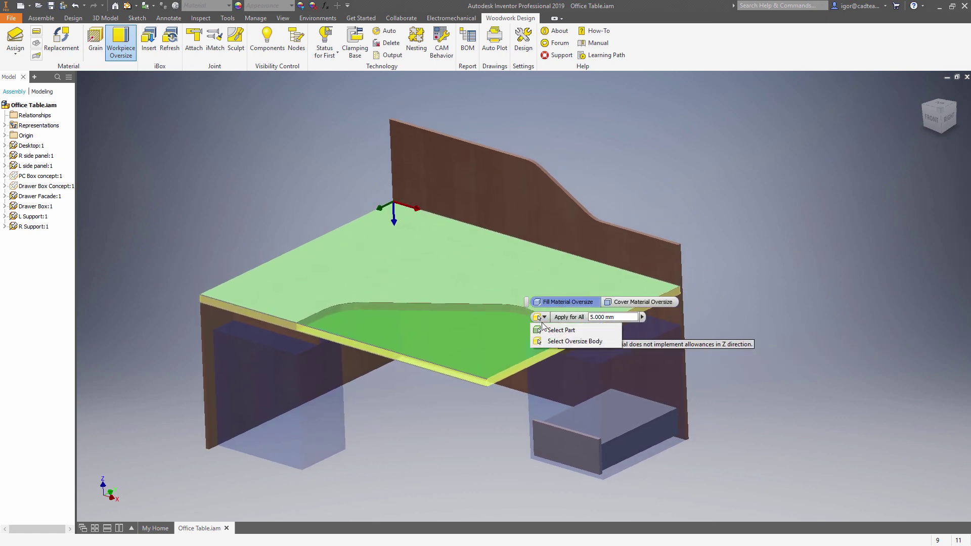
Give the back panel's top edge a 10 mm oversize and close the oversize tool
click(561, 330)
click(521, 173)
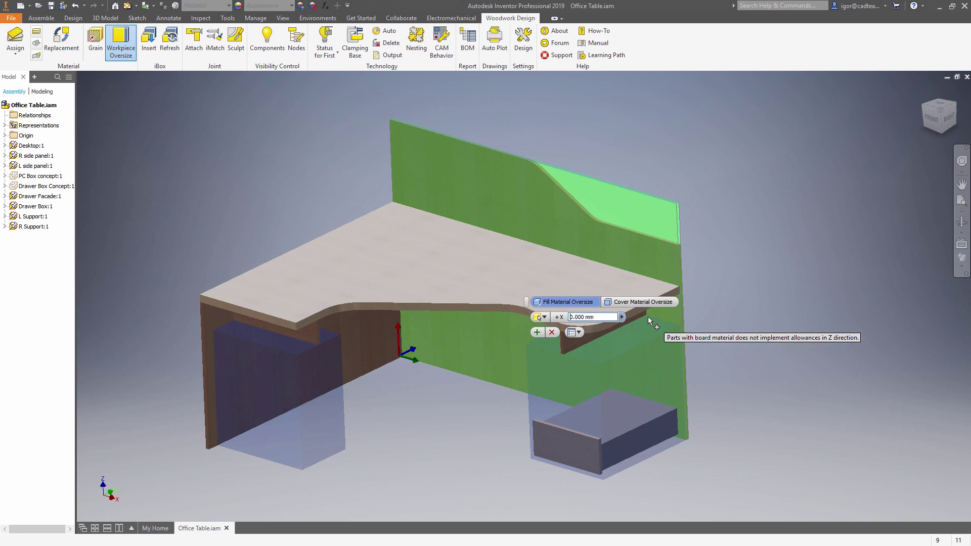
text(1)
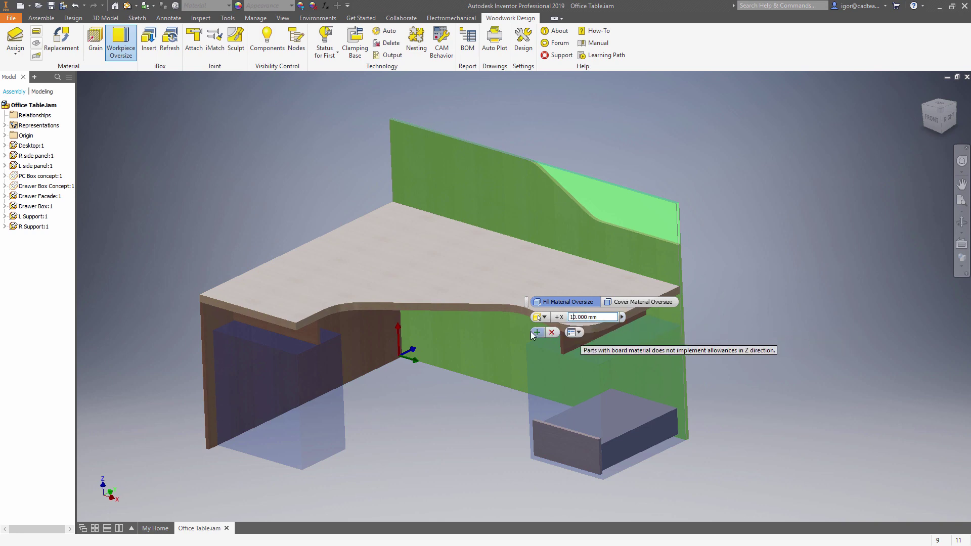
click(538, 333)
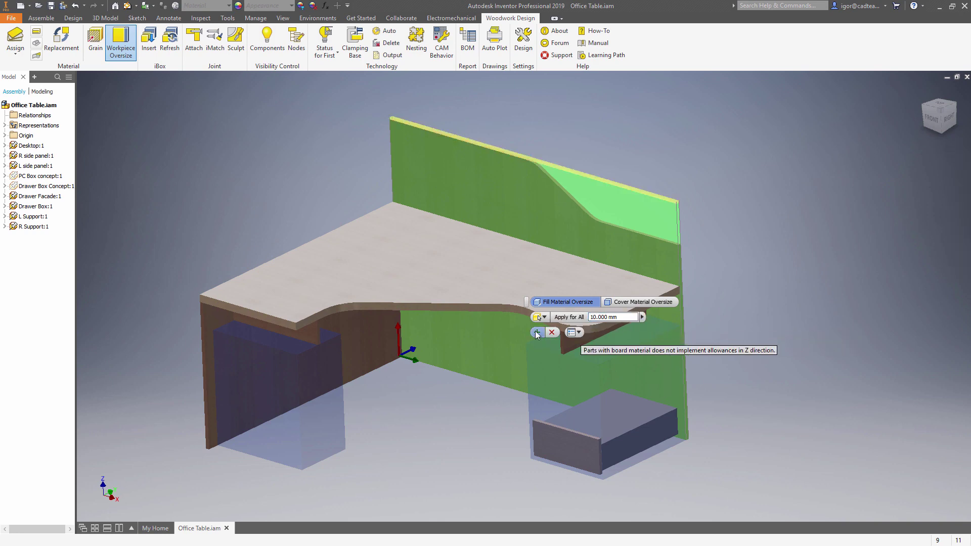
click(552, 333)
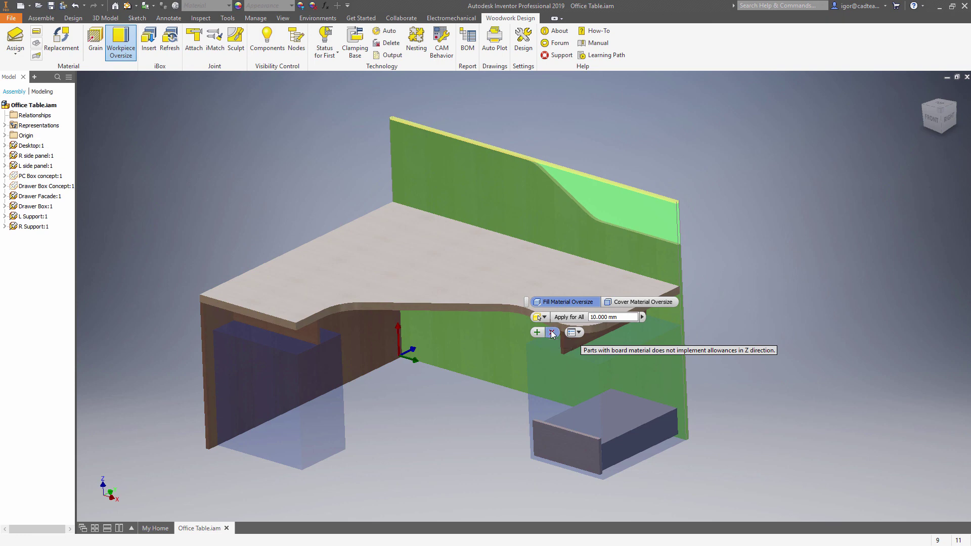